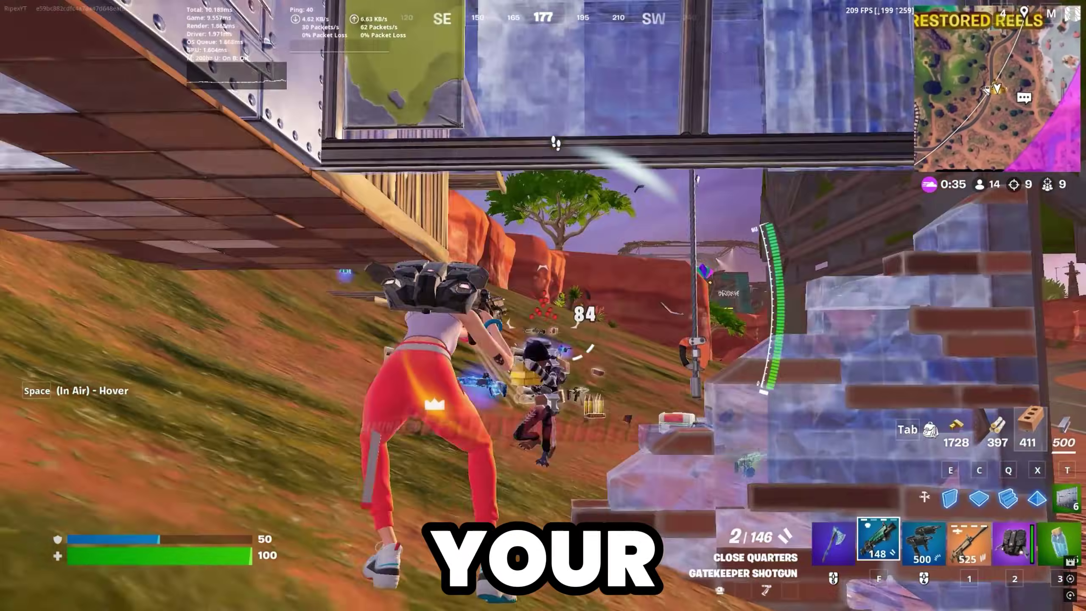
scroll(543, 306, down, 1)
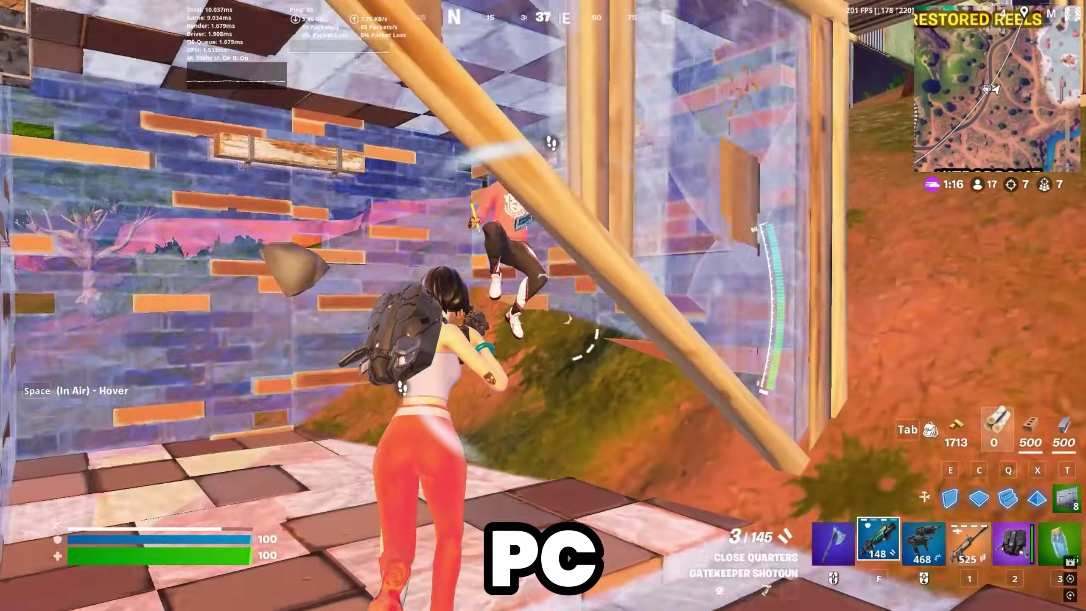
click(539, 300)
key(e)
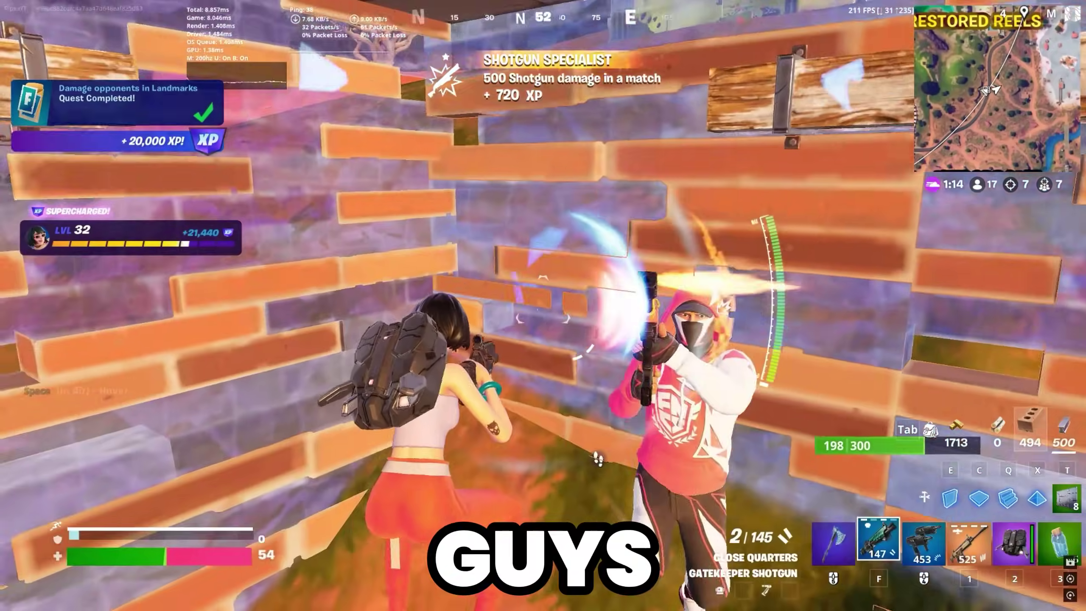
key(e)
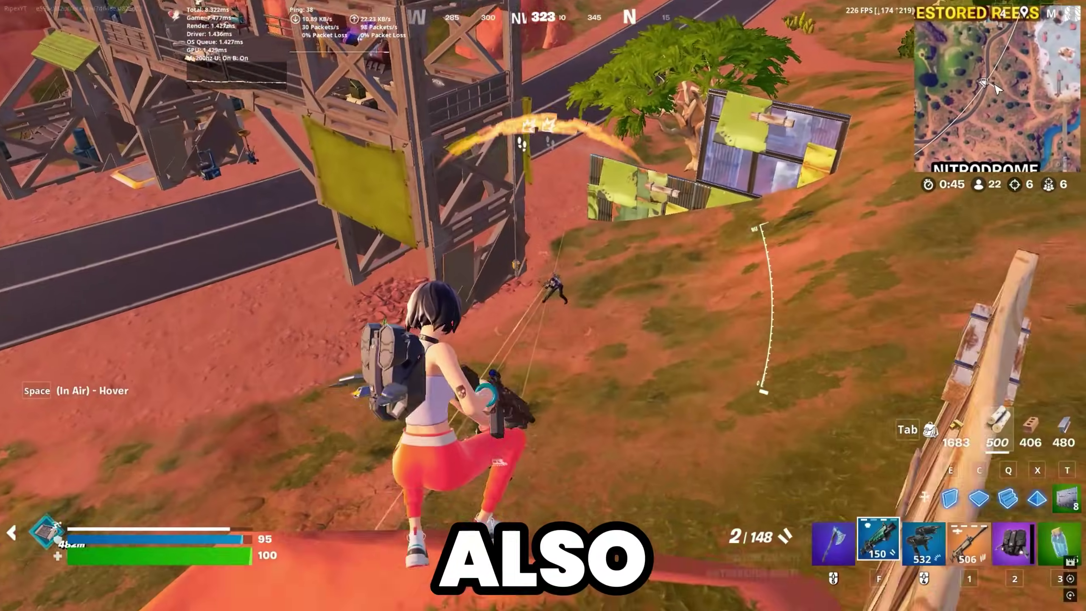
key(f)
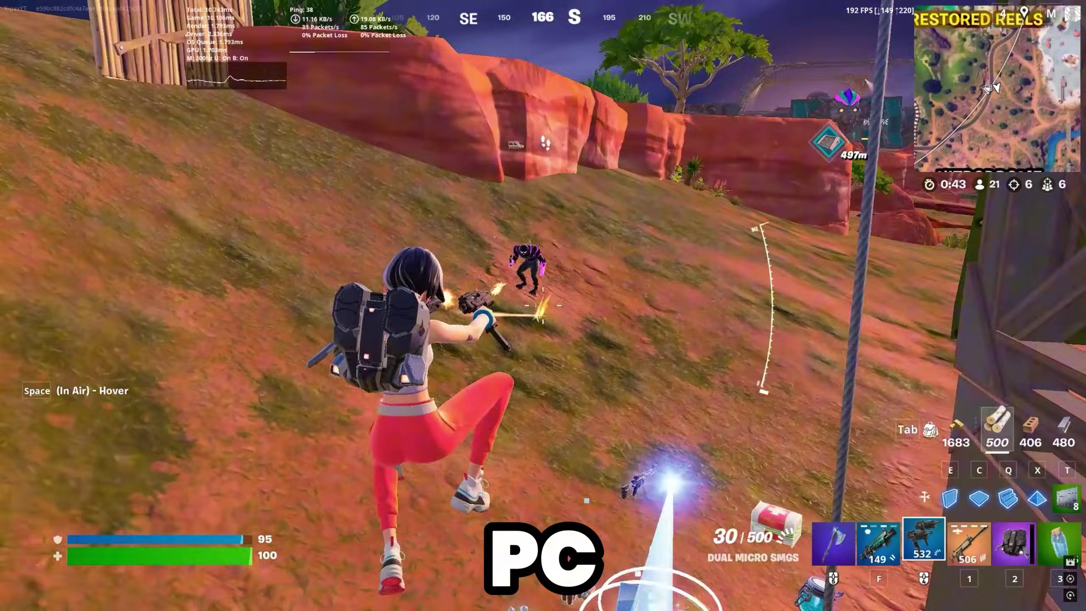
click(542, 308)
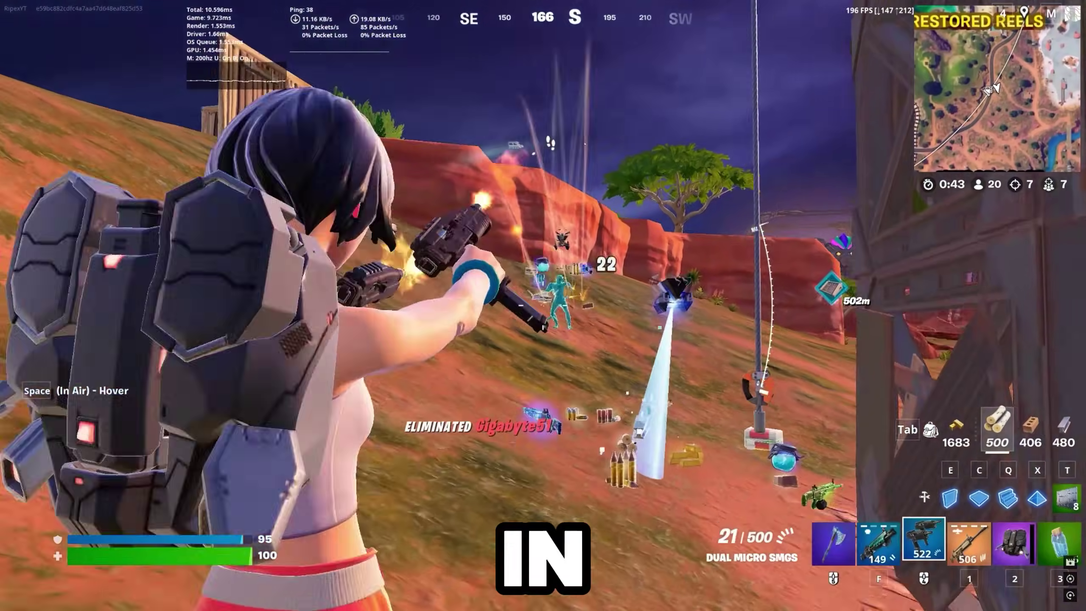
key(f)
key(w)
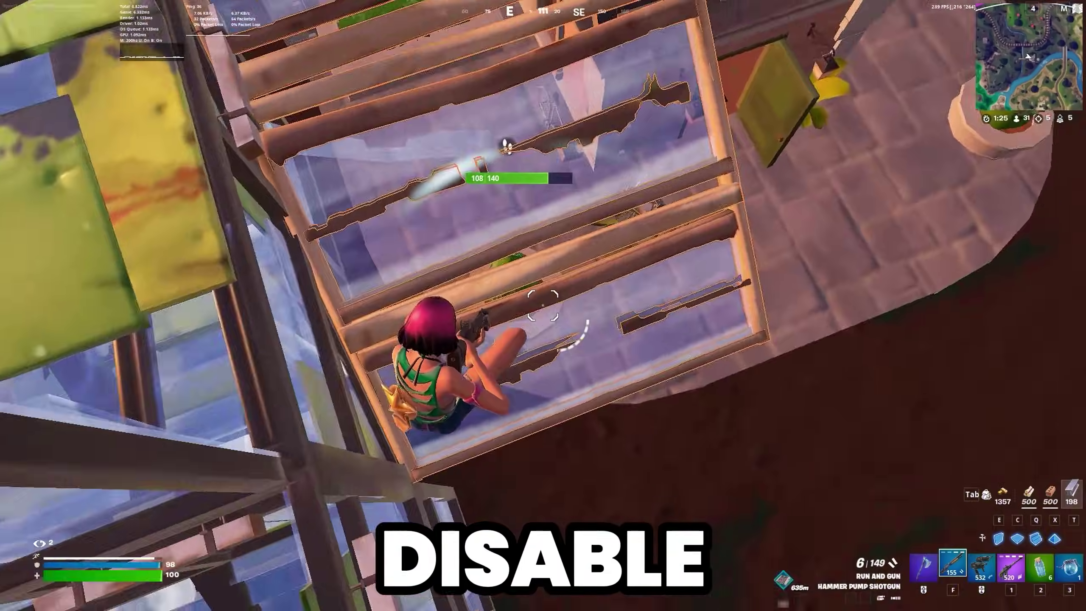
click(543, 306)
click(543, 306)
click(543, 305)
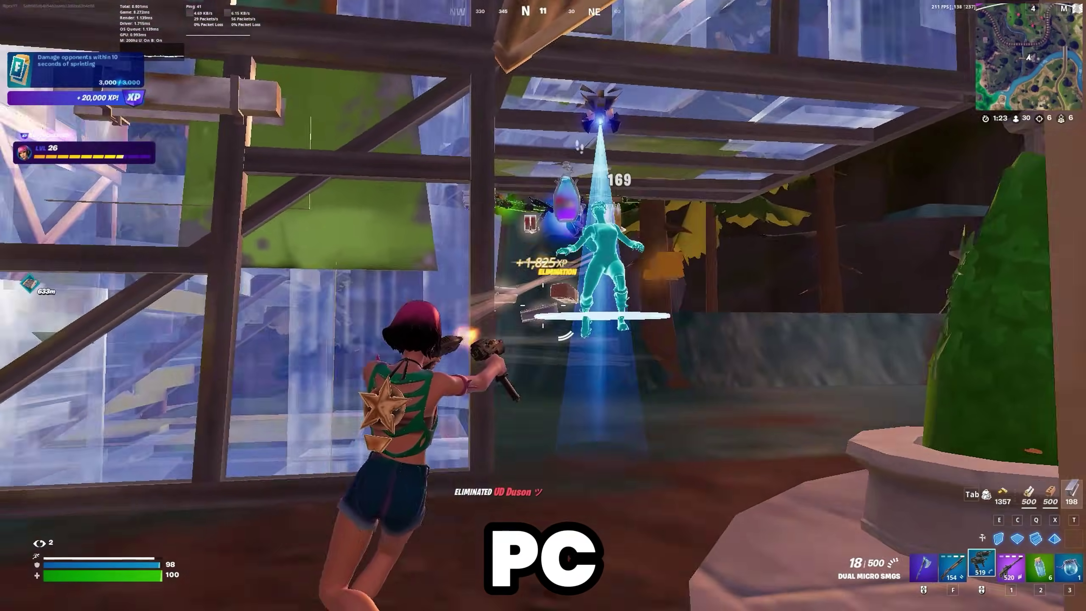
key(w)
click(543, 305)
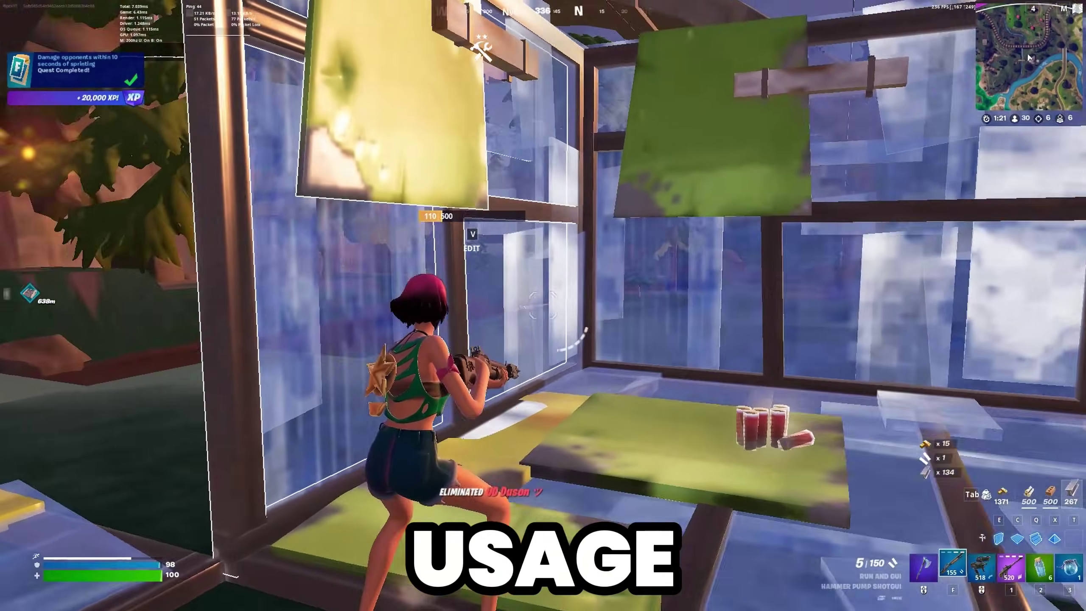
key(f)
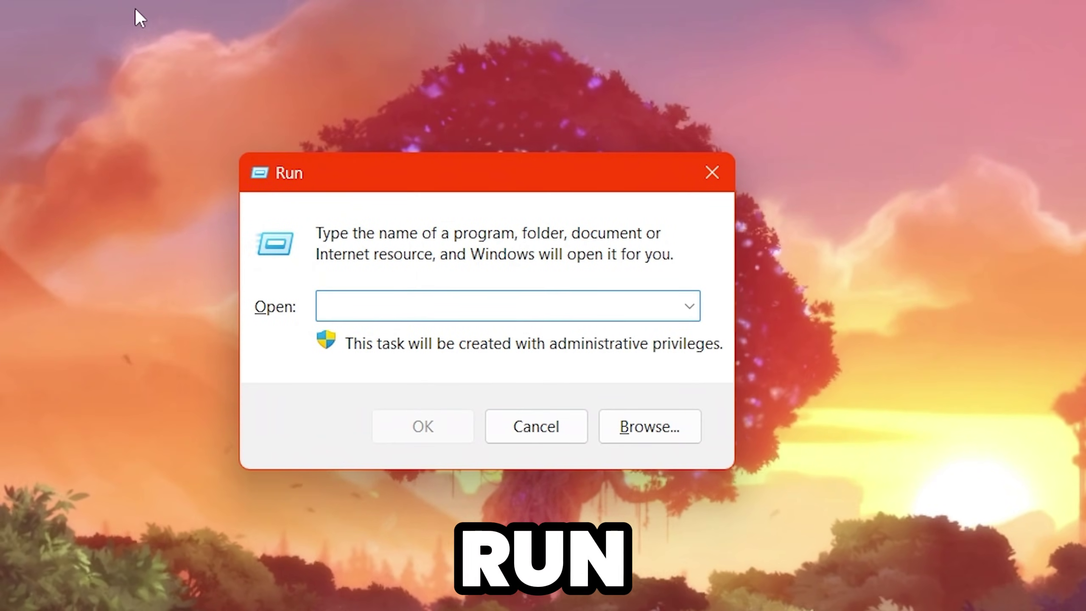
Run gpedit.msc to open the Local Group Policy Editor
text(gpedit)
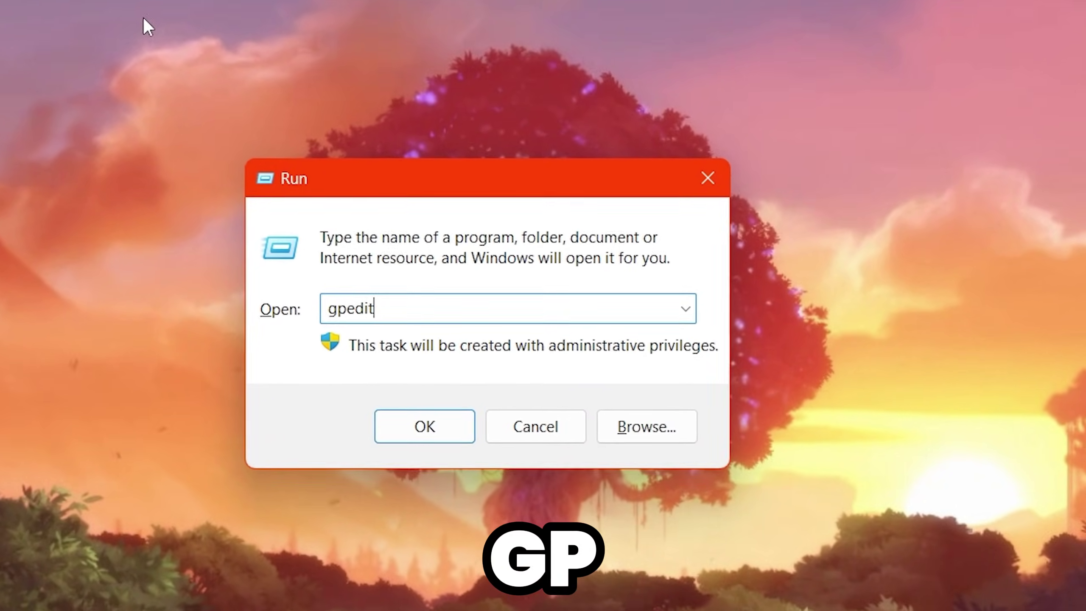
text(.msc)
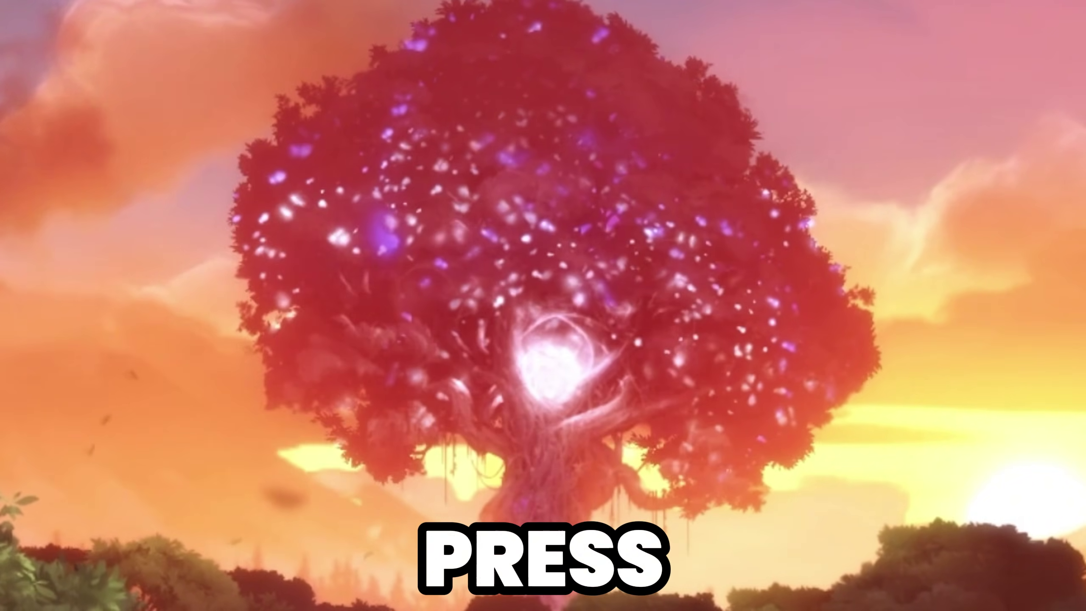
key(Return)
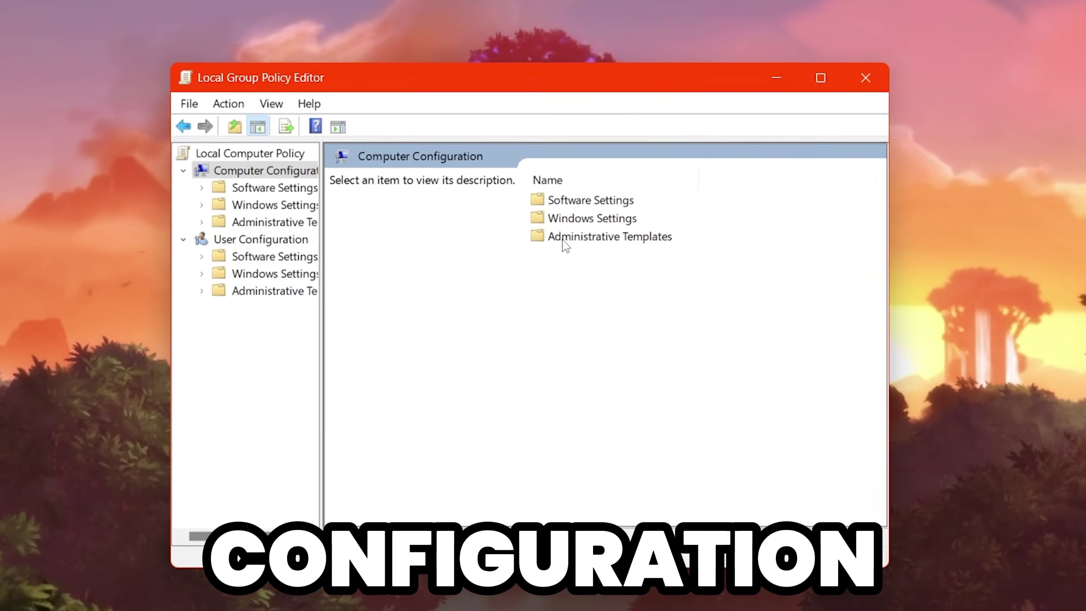
Enable the Turn off Power Throttling policy under Computer Configuration, Administrative Templates, System, Power Management, Power Throttling Settings
double_click(616, 237)
double_click(555, 307)
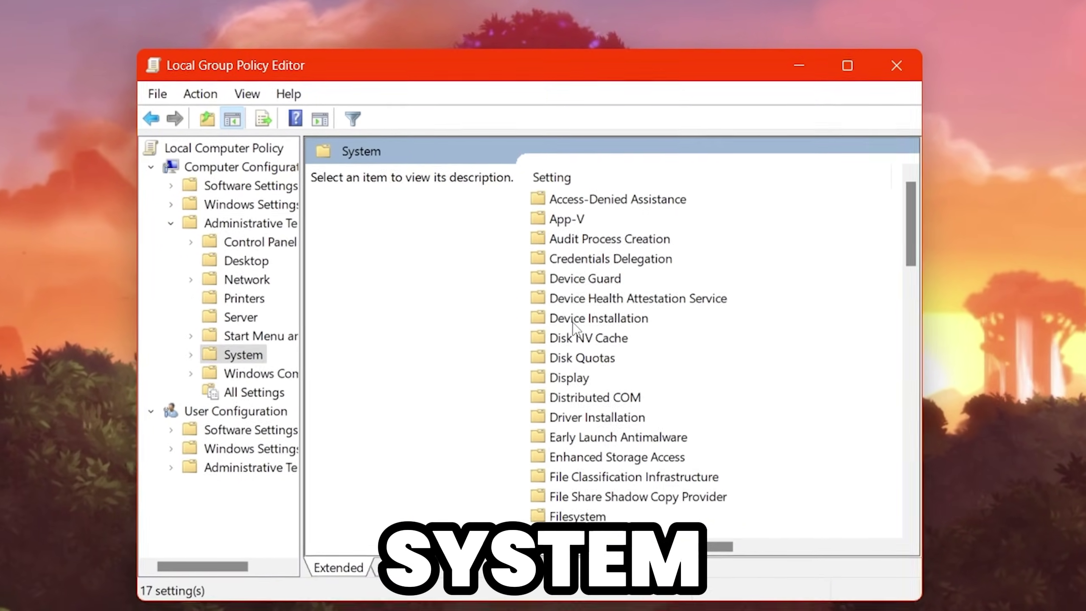
scroll(648, 310, down, 8)
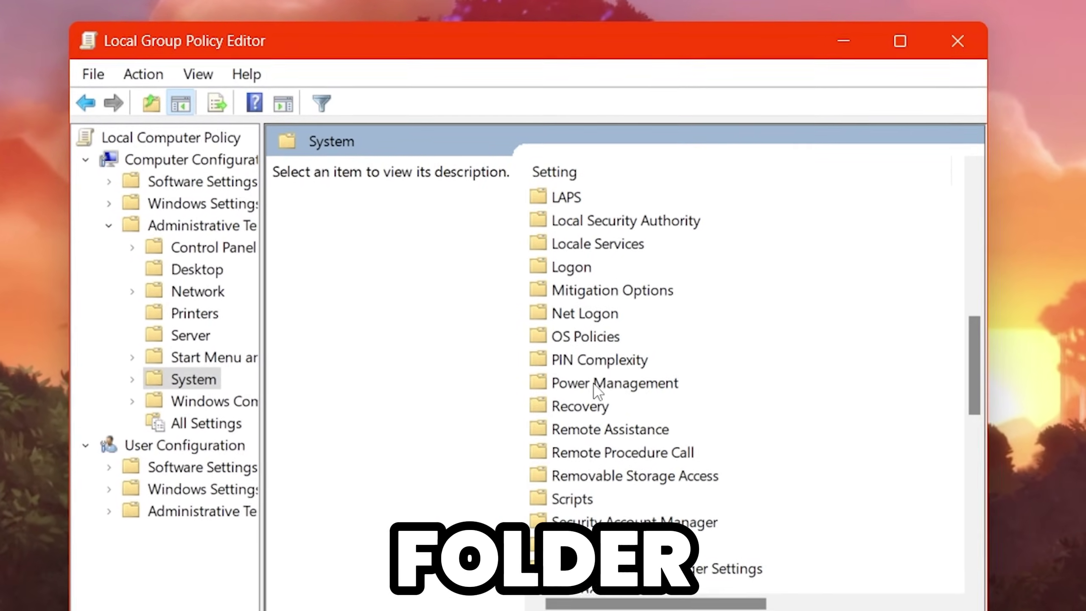
double_click(636, 374)
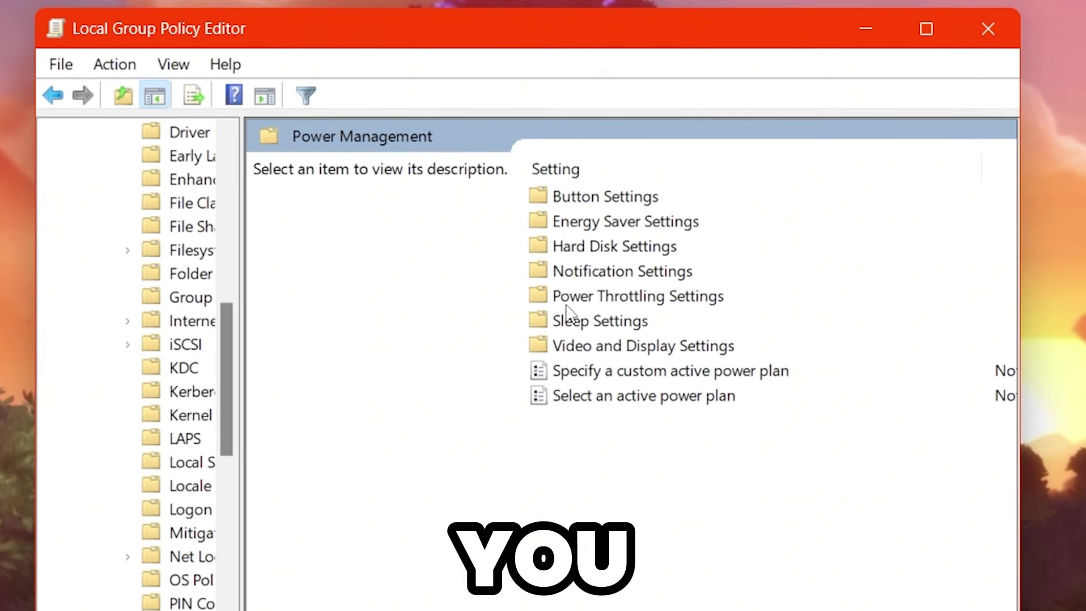
double_click(697, 303)
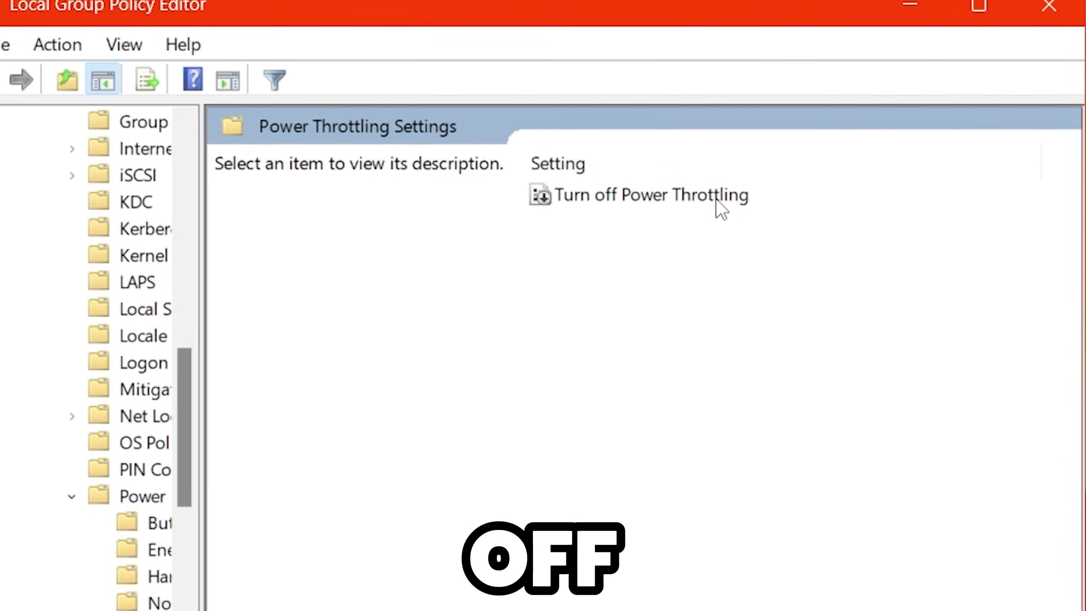
double_click(717, 197)
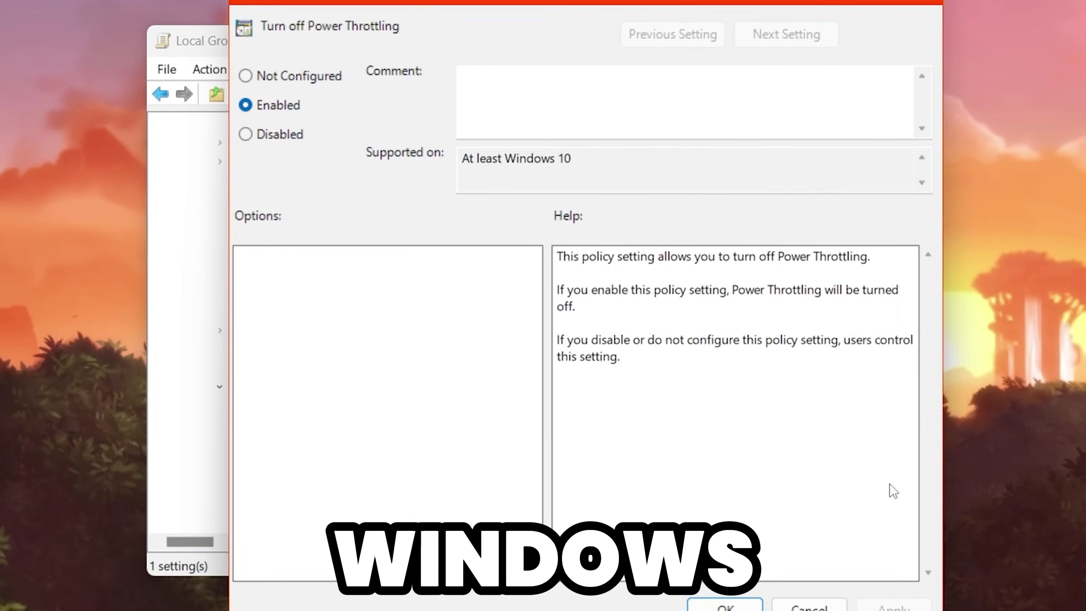
key(Return)
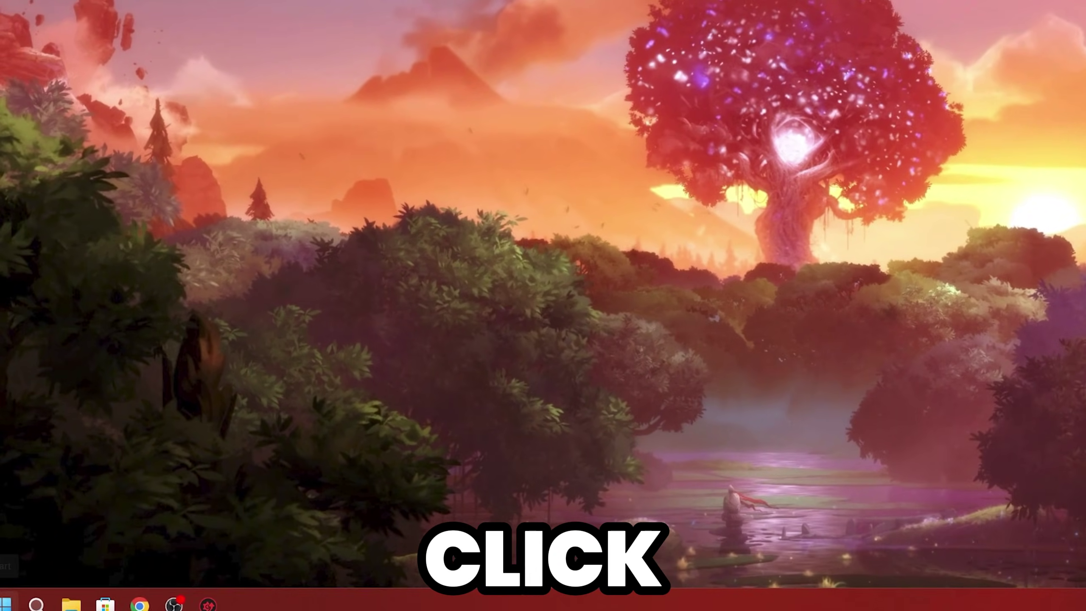
Open Device Manager and expand the Display adaptors category
key(super+x)
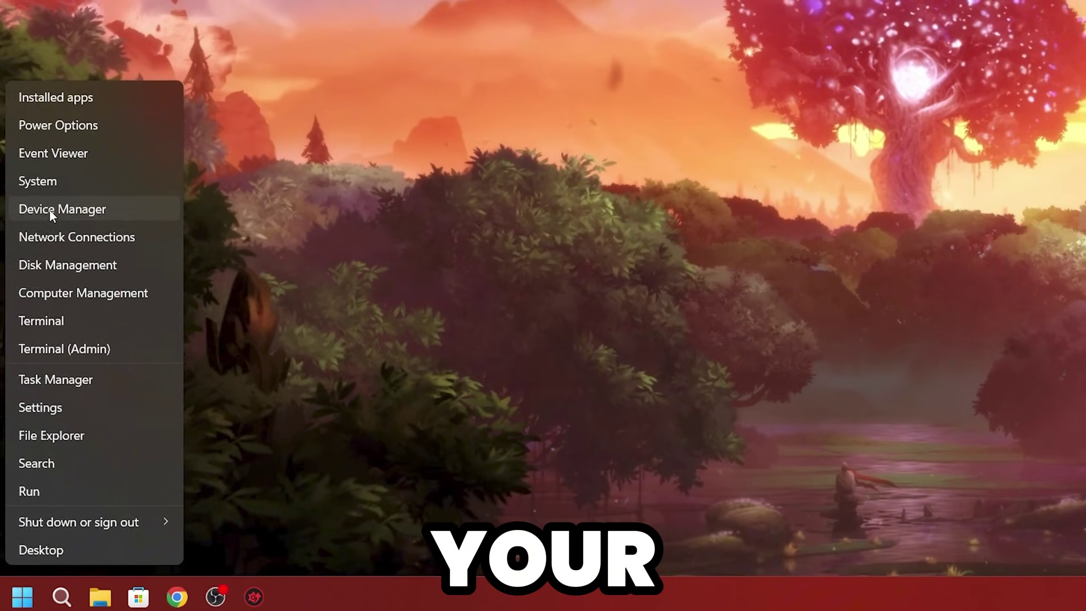
click(30, 248)
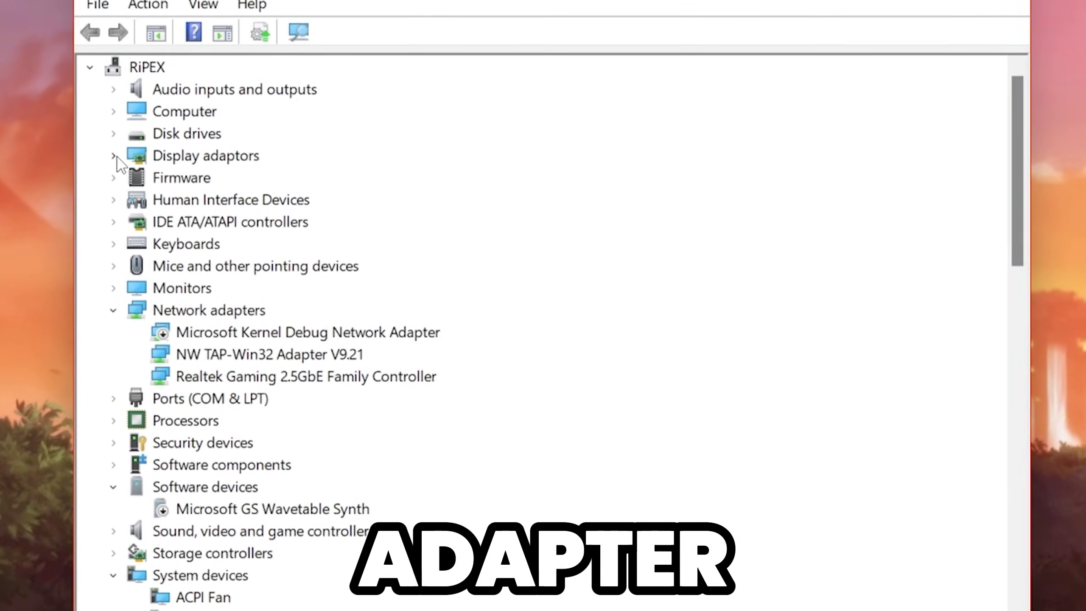
click(152, 175)
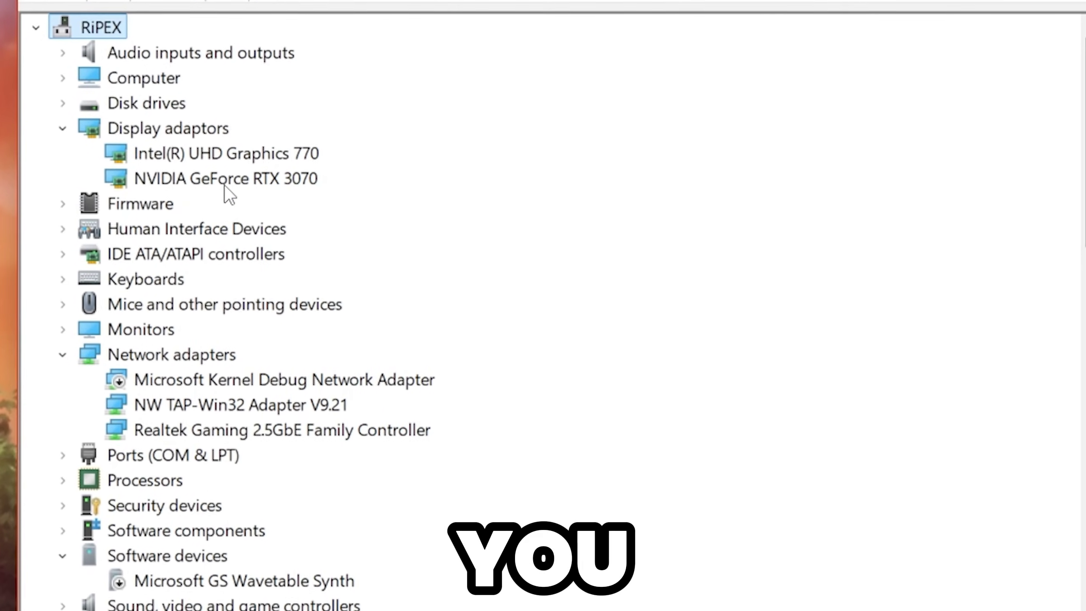
Search automatically for updated drivers for the NVIDIA GeForce RTX 3070, and close the driver update wizard
right_click(233, 191)
click(282, 204)
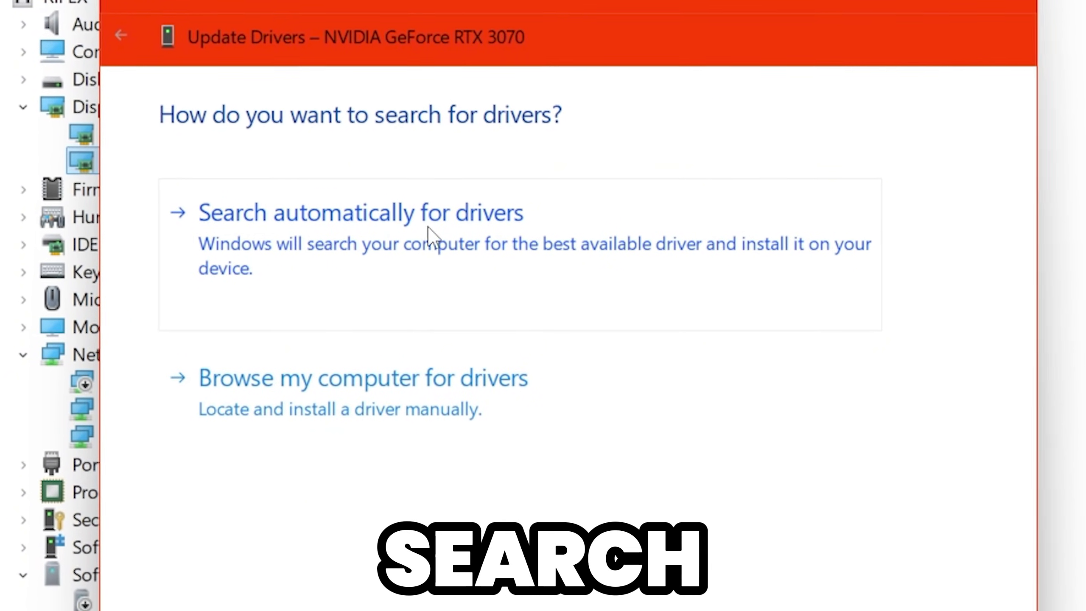
click(478, 242)
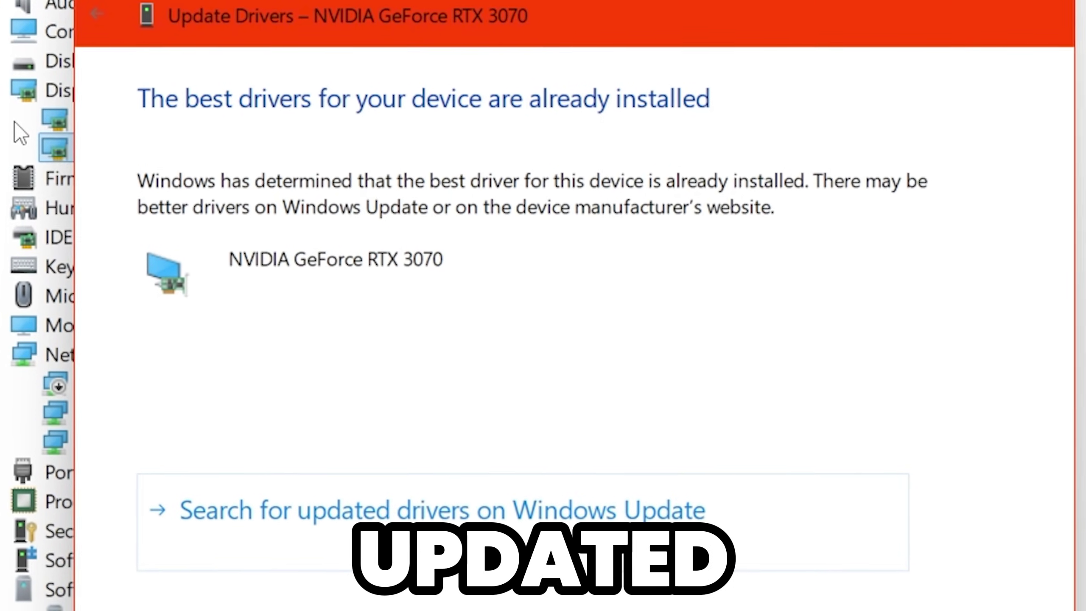
click(1061, 12)
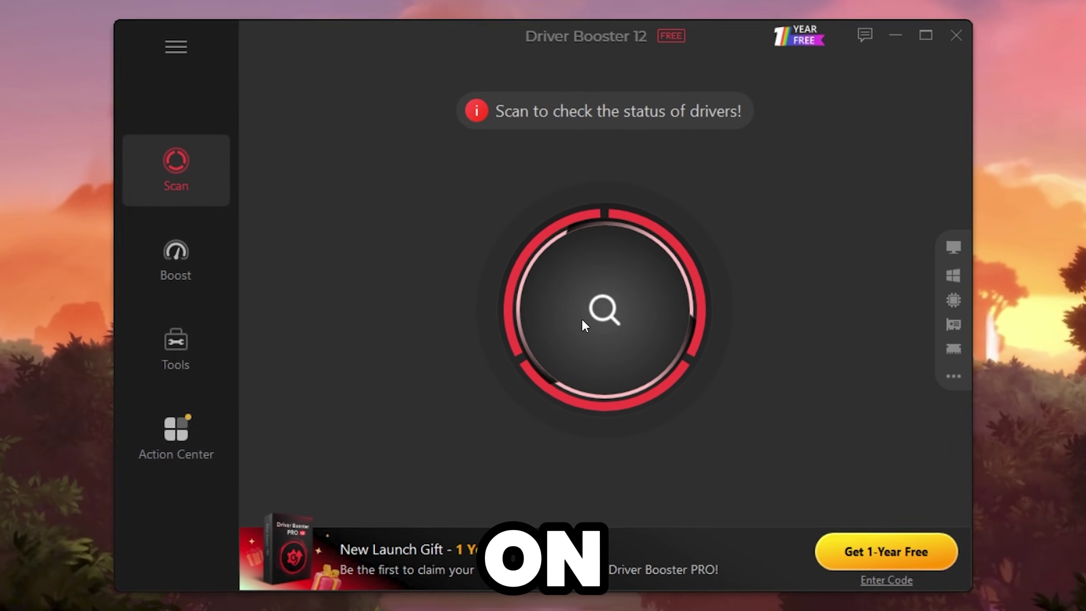
Scan the PC's drivers in Driver Booster and start updating all the outdated ones
click(602, 314)
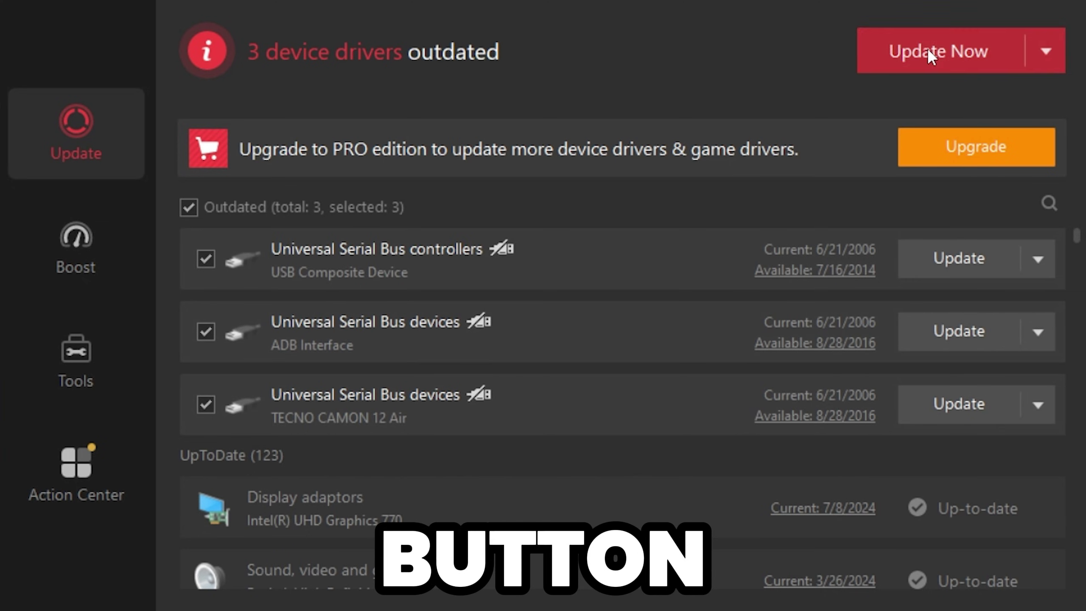
click(943, 41)
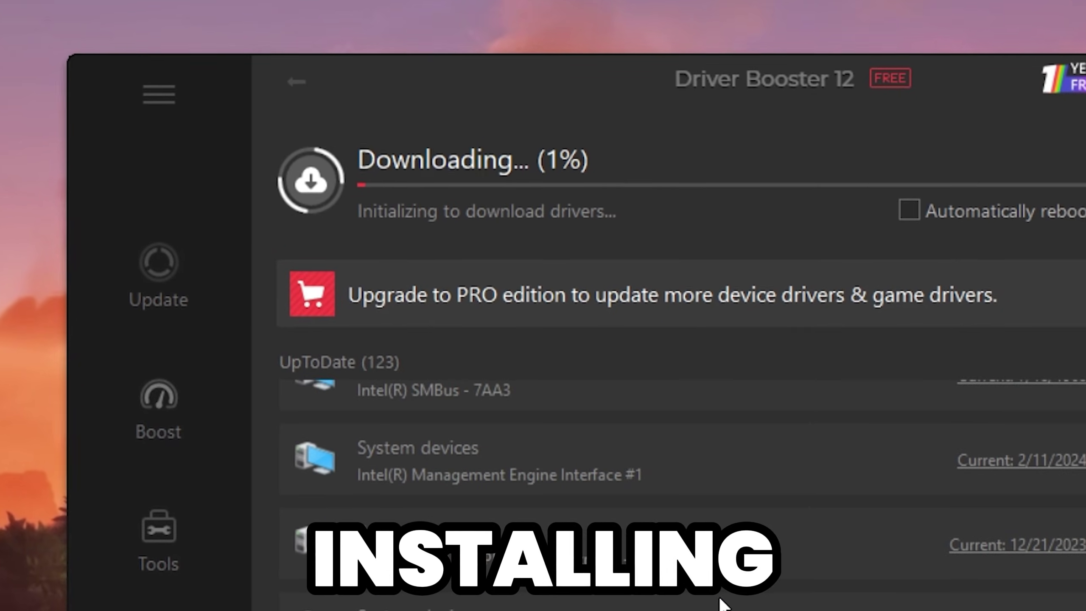
scroll(642, 471, down, 2)
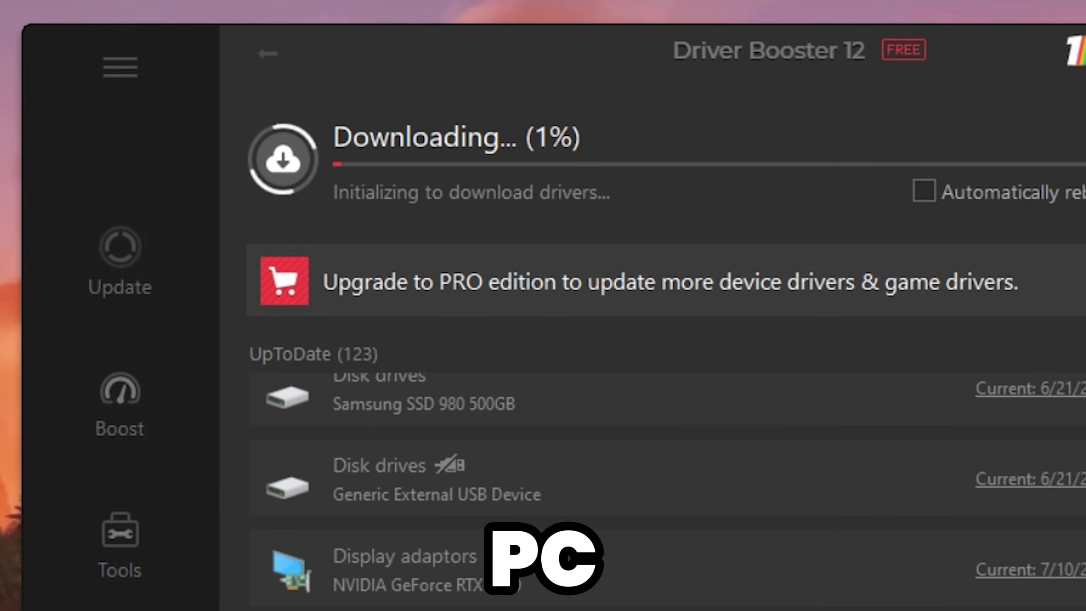
scroll(520, 489, down, 5)
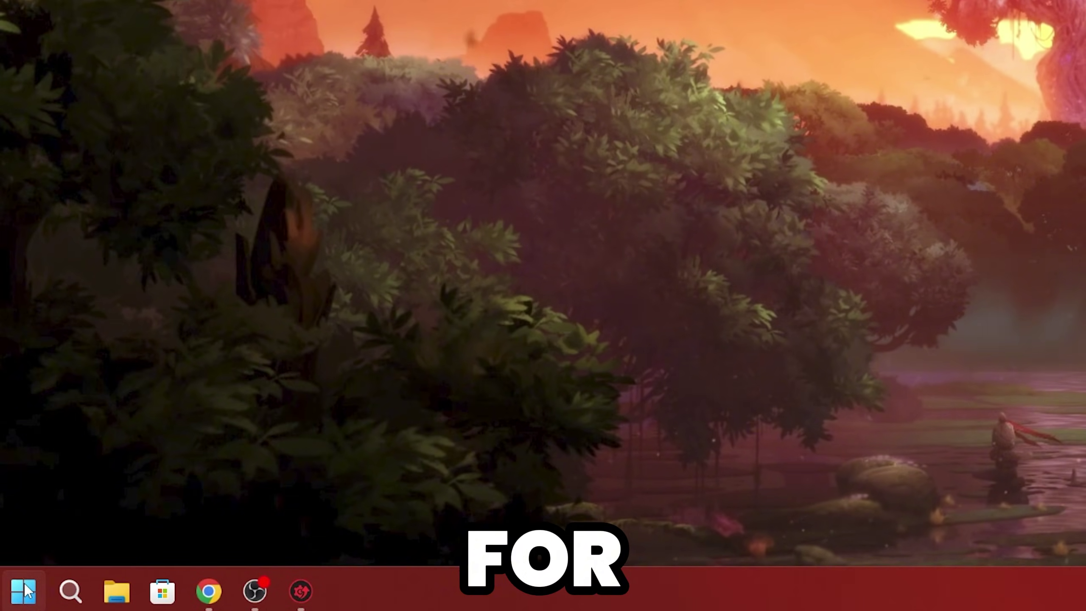
Search Windows for "power", open Choose a power plan, and open the High performance plan's settings
click(24, 591)
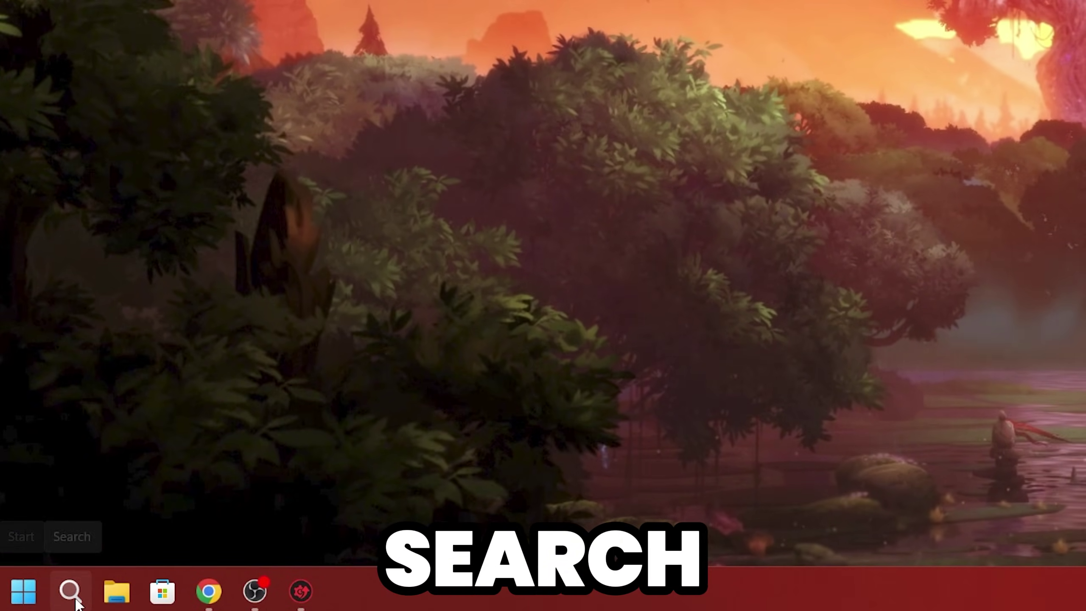
text(power)
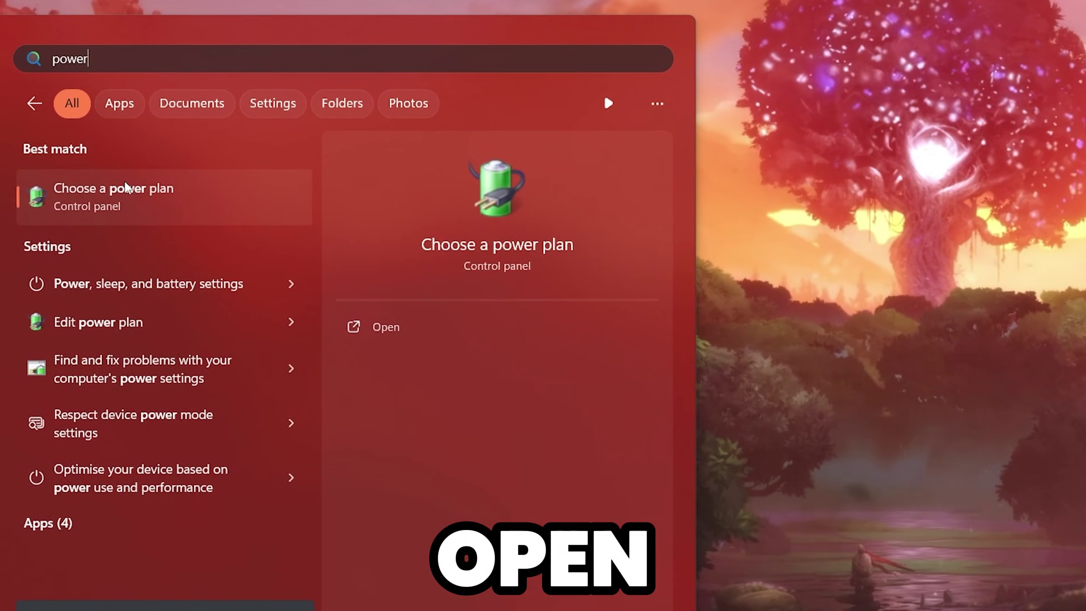
click(122, 199)
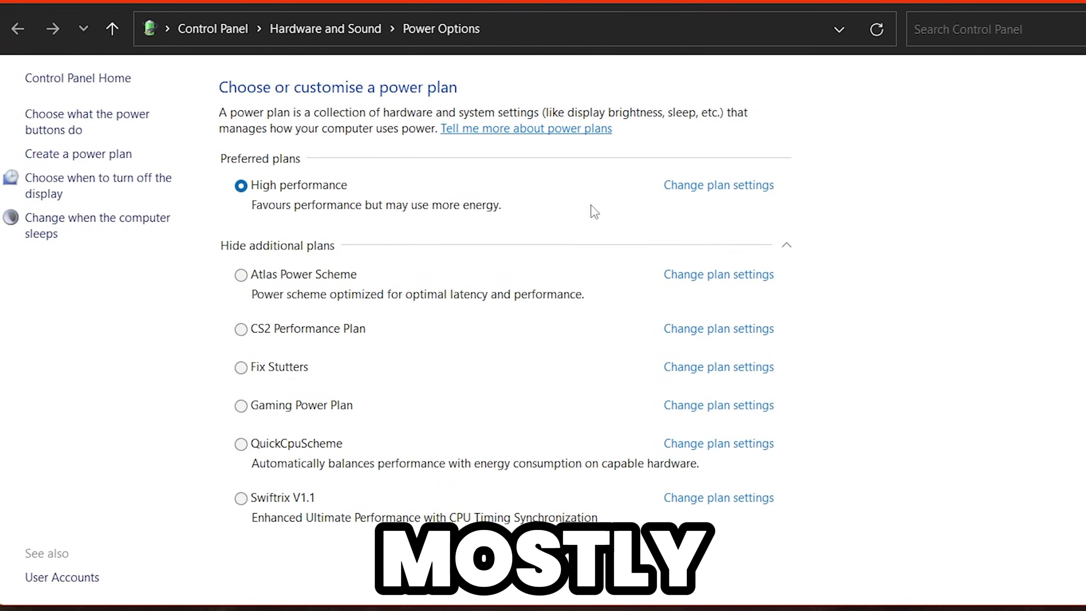
click(727, 192)
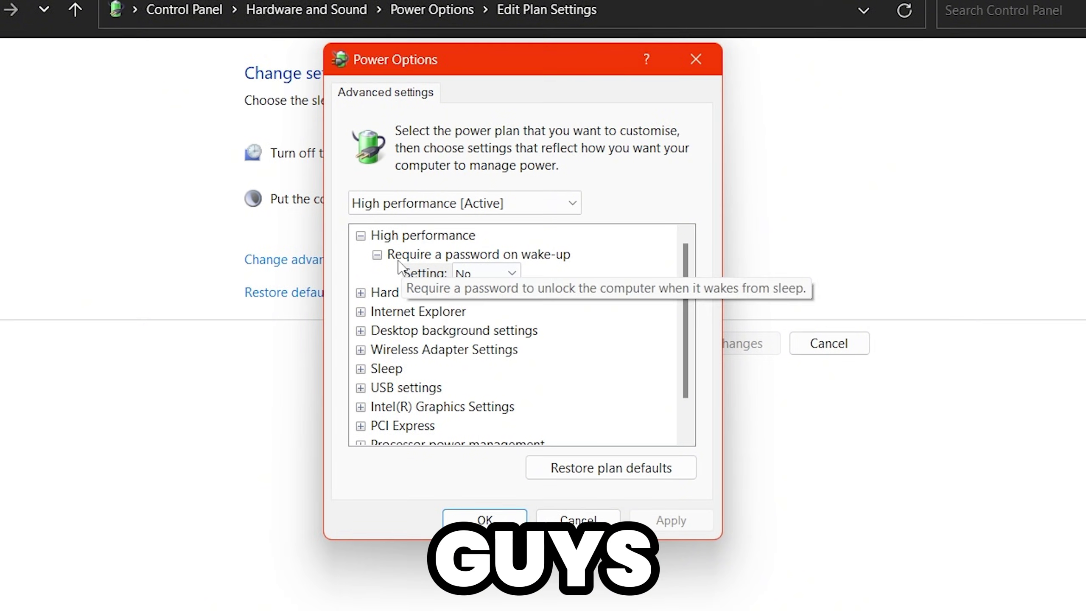
Expand the Hard disk options of the High performance plan and open the "Turn off hard disk after" minutes for editing
click(358, 293)
click(375, 312)
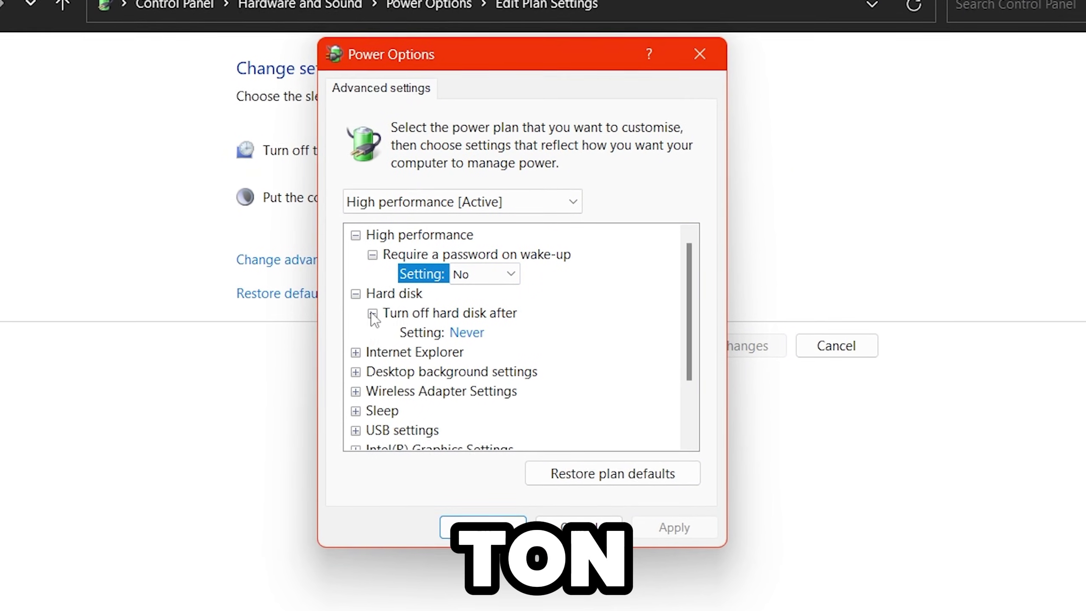
click(474, 338)
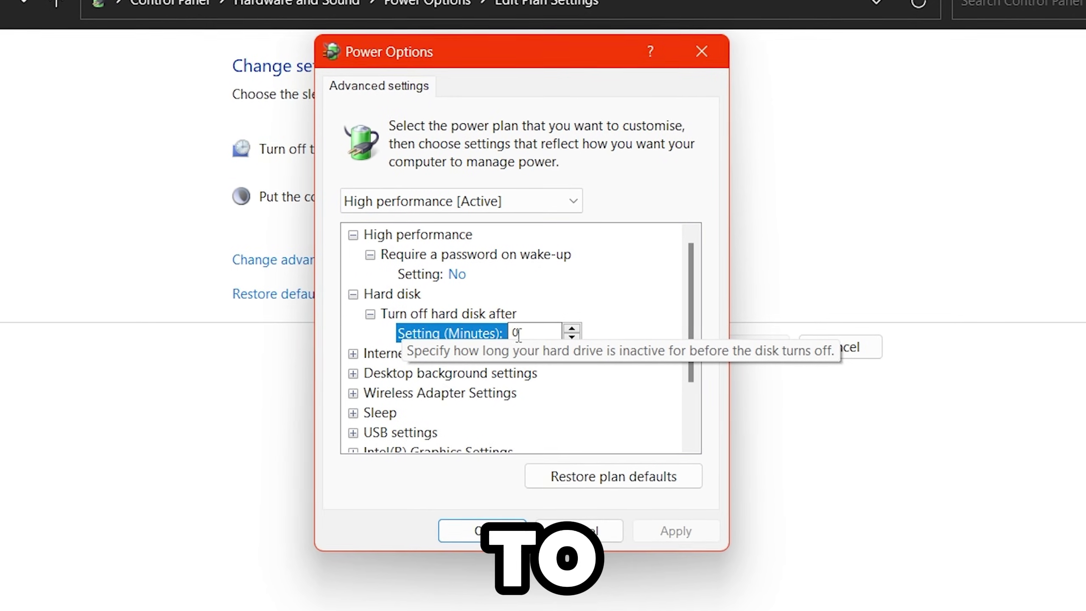
scroll(655, 347, down, 2)
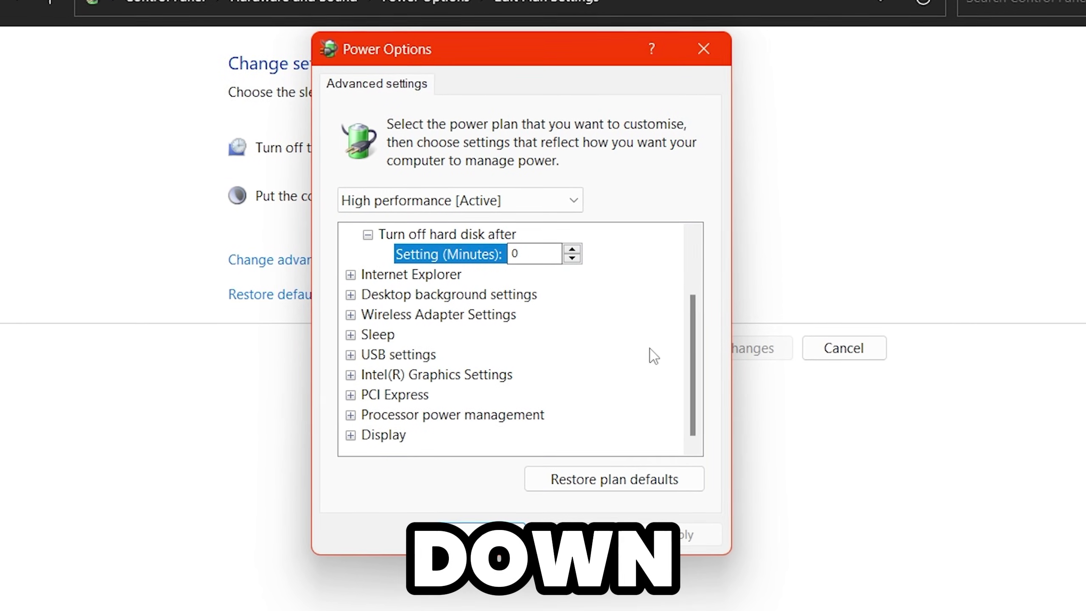
Expand the Intel(R) Graphics Settings and Processor power management options of the High performance plan
click(347, 376)
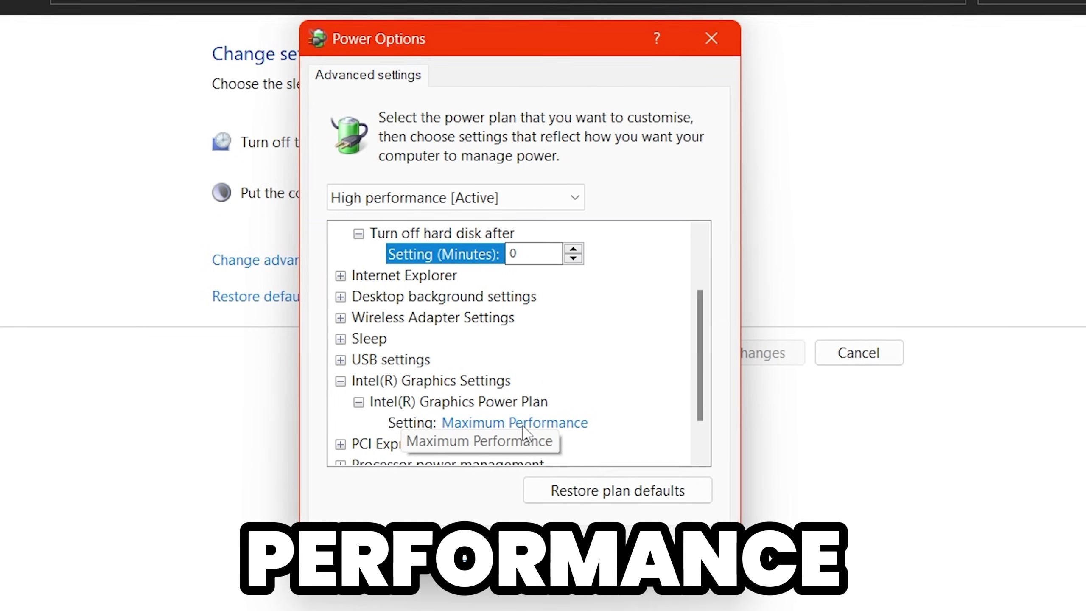
scroll(608, 381, down, 1)
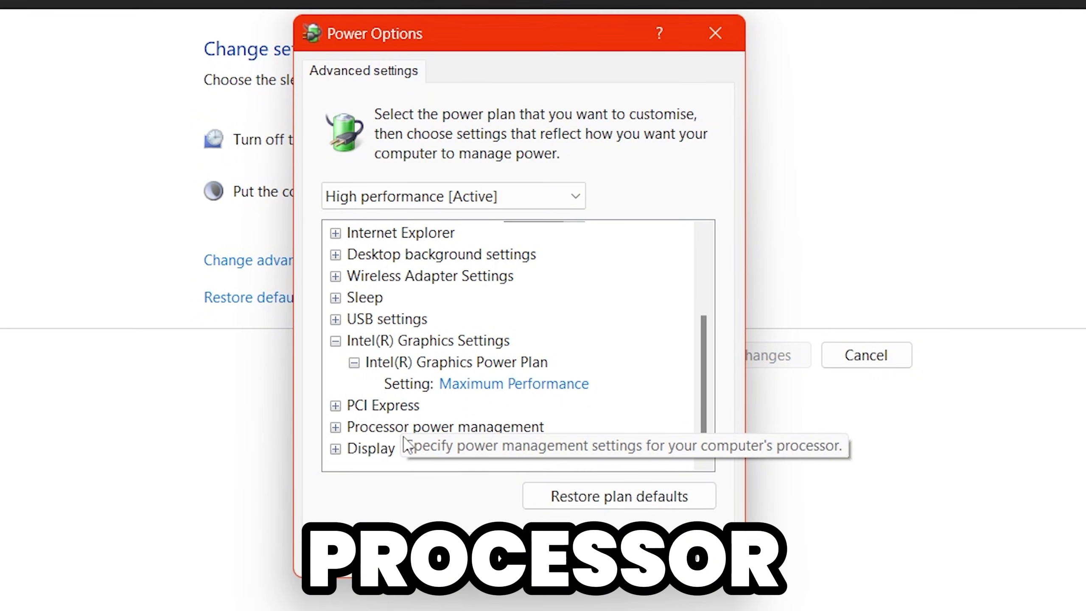
click(333, 429)
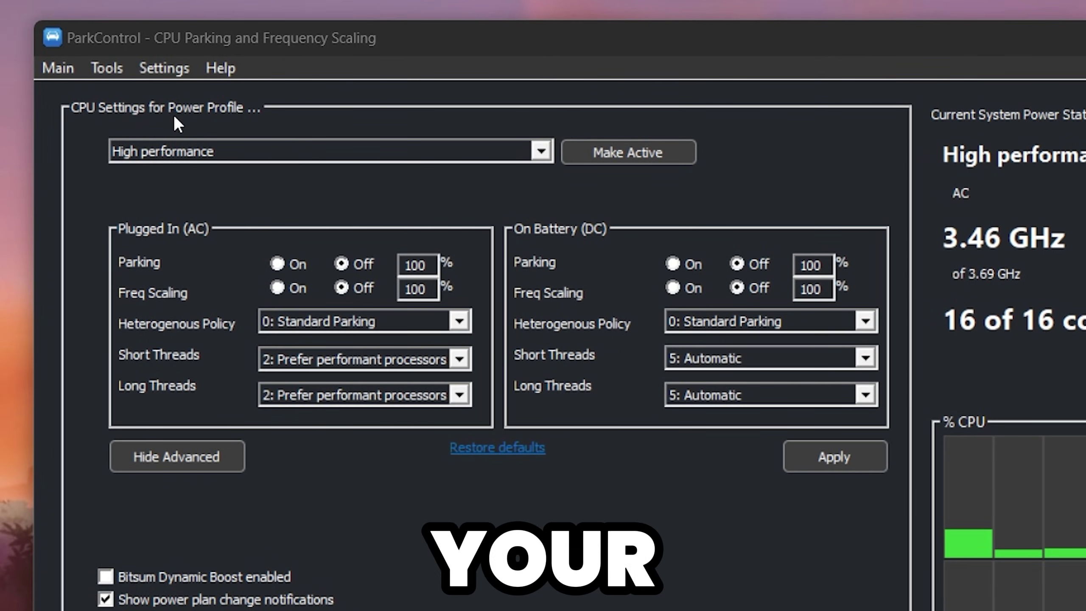
In ParkControl, choose the High performance power profile, and confirm and close its CPU parking settings
click(542, 150)
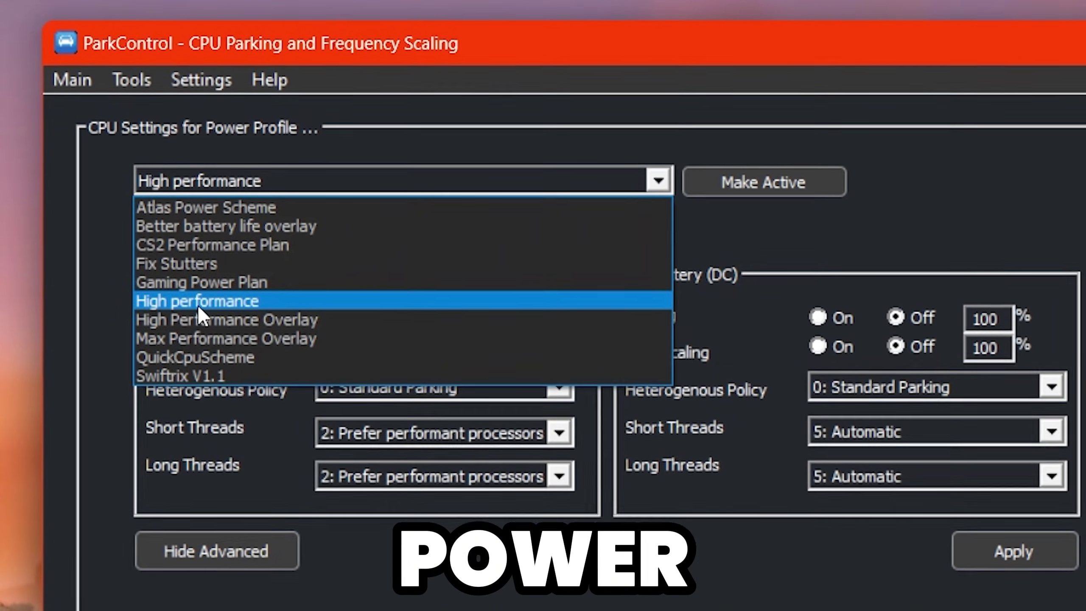
click(218, 308)
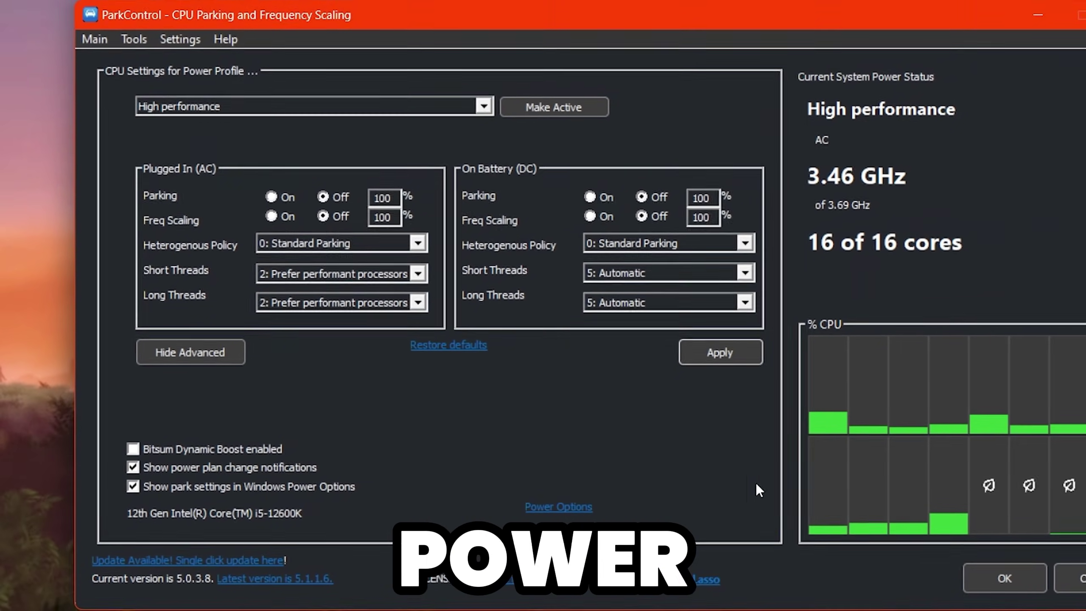
click(1005, 578)
click(796, 598)
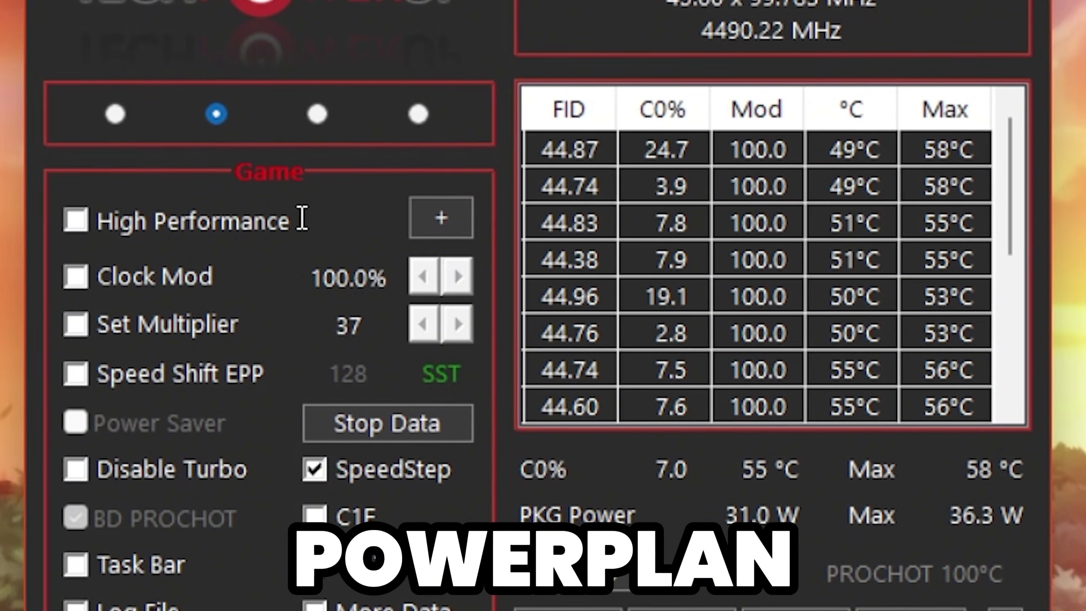
In ThrottleStop, enable the High Performance power plan for the Game profile and turn on Disable Turbo
click(75, 223)
click(346, 219)
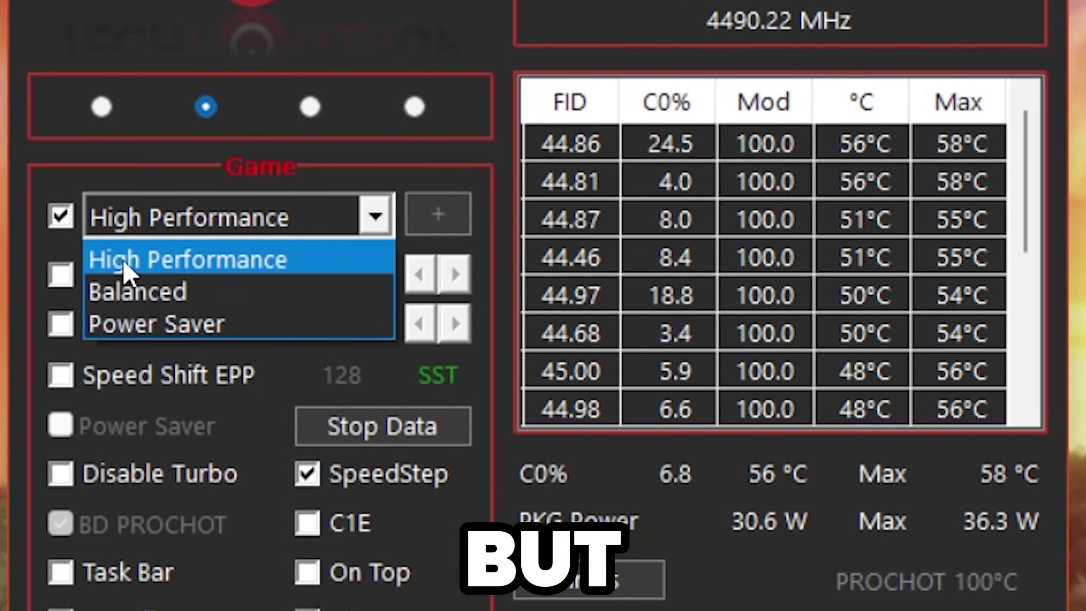
click(272, 272)
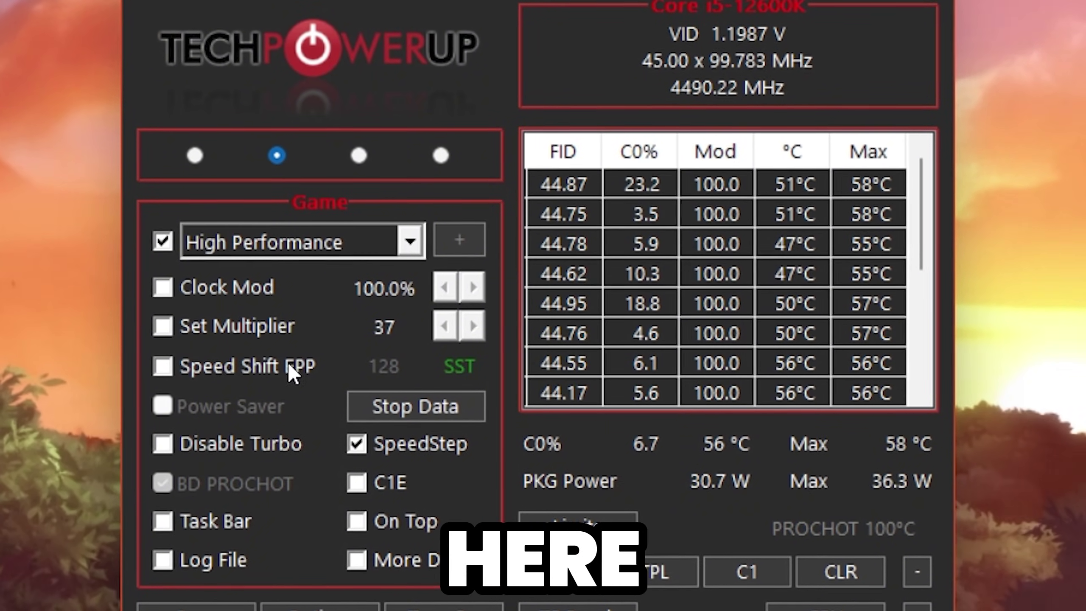
click(162, 444)
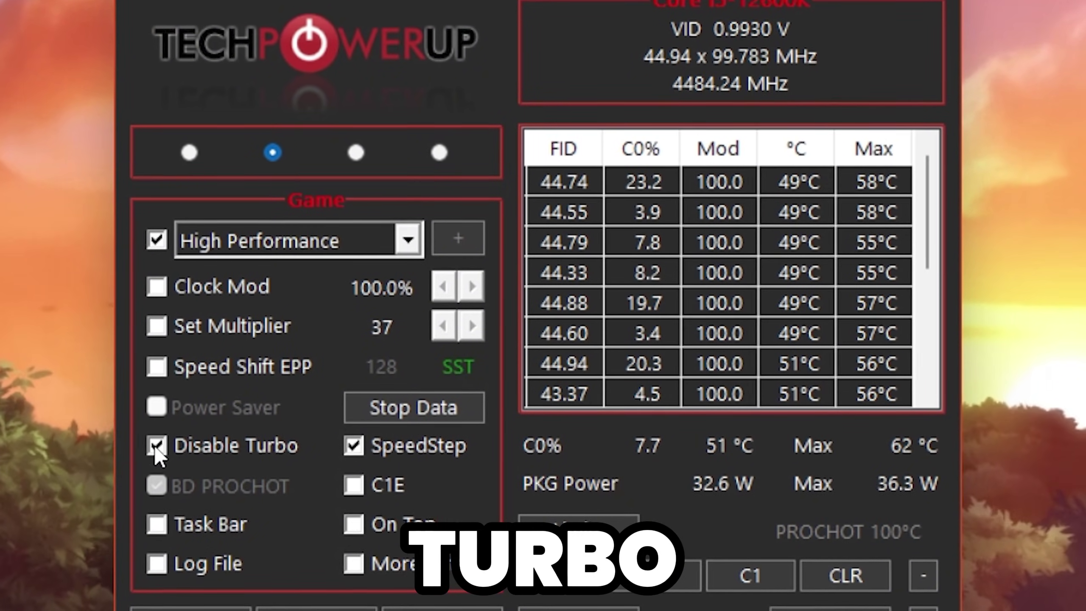
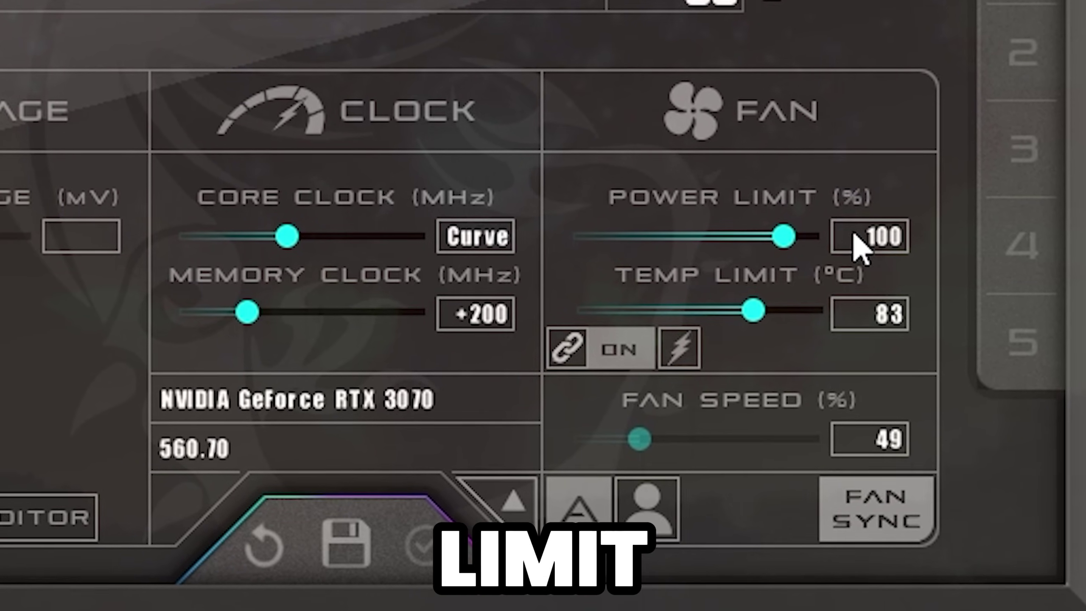
In MSI Afterburner, raise the GPU's power limit to 109% and temperature limit to 90 °C, check the memory clock offset, and apply the settings
drag(784, 237, 839, 235)
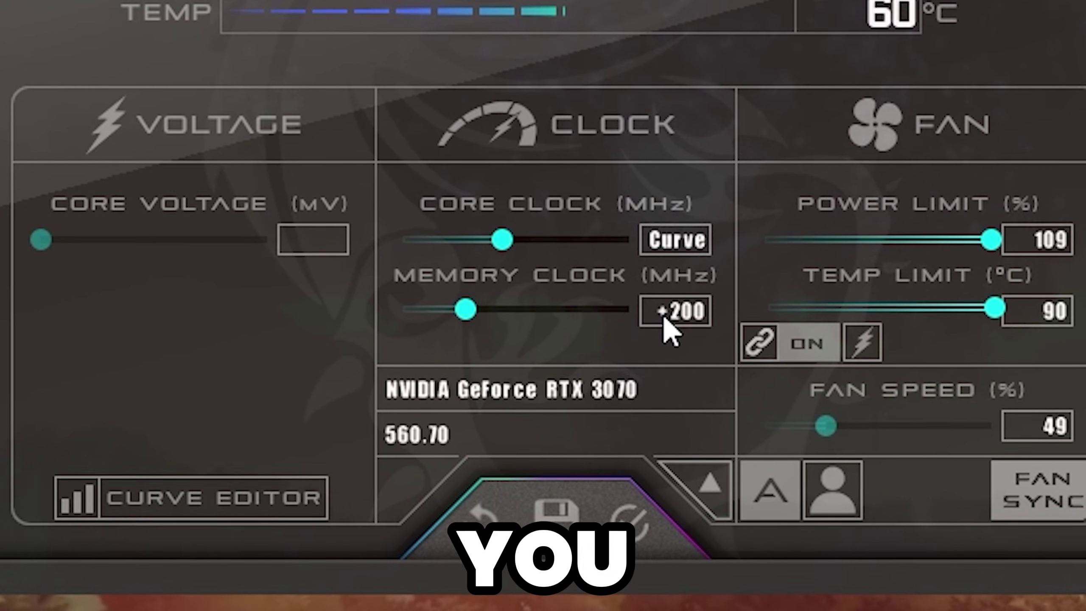
mouse_move(663, 314)
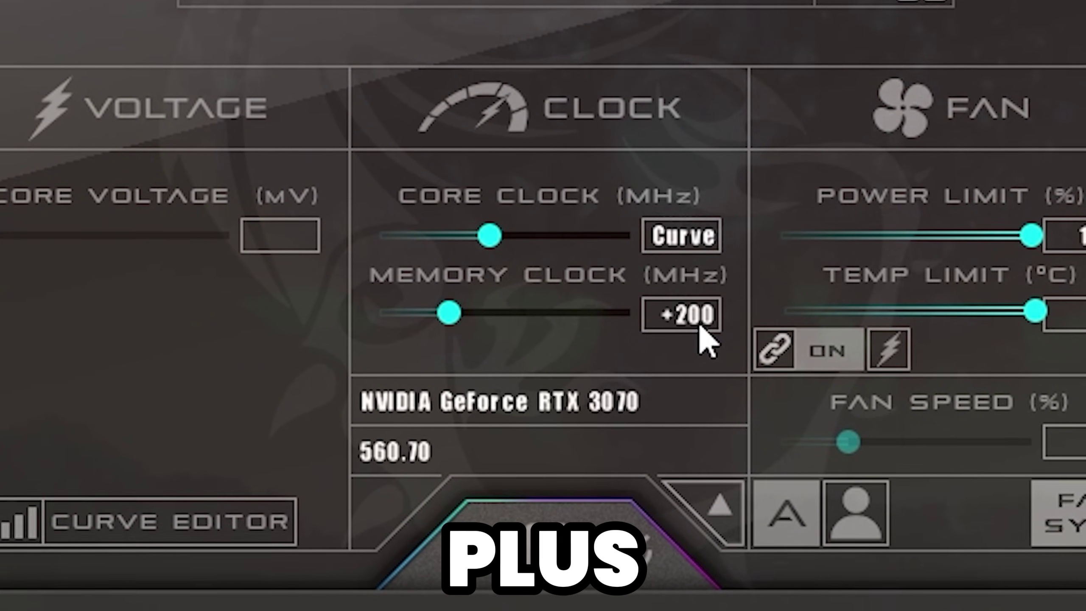
mouse_move(701, 336)
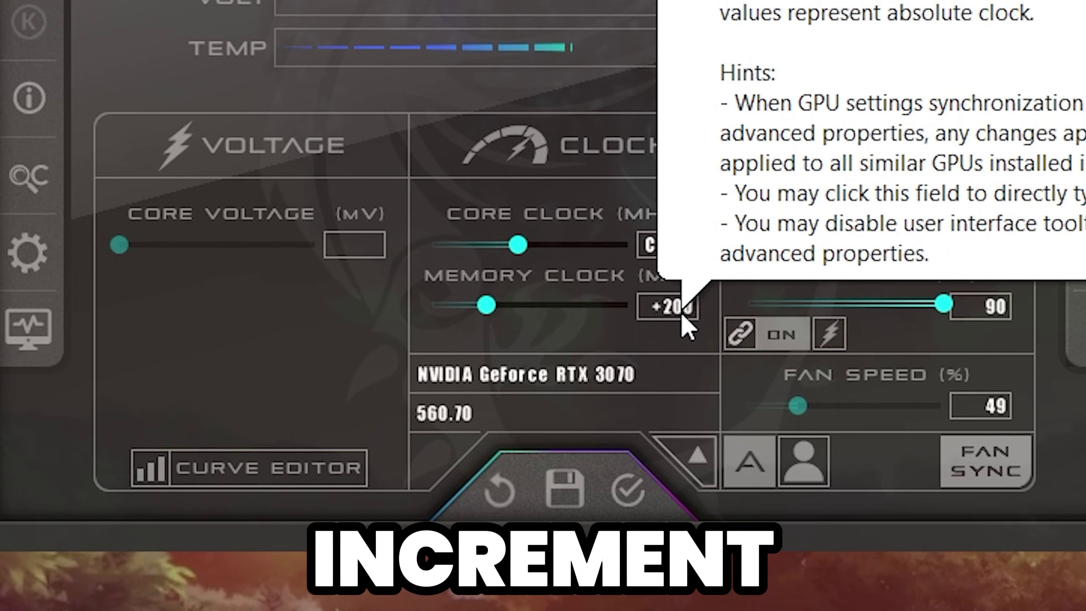
click(683, 316)
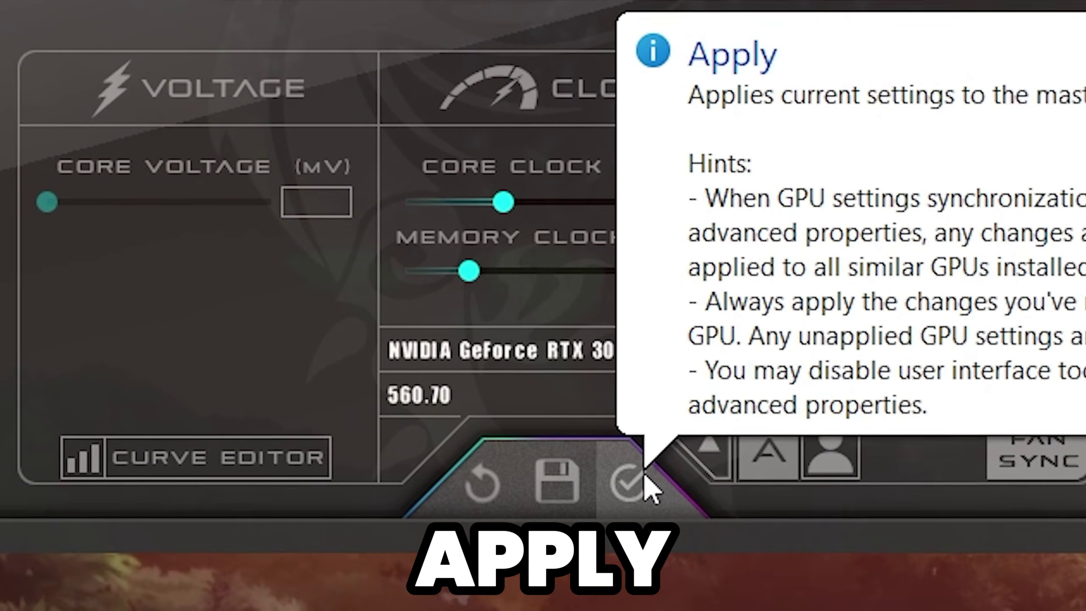
click(644, 478)
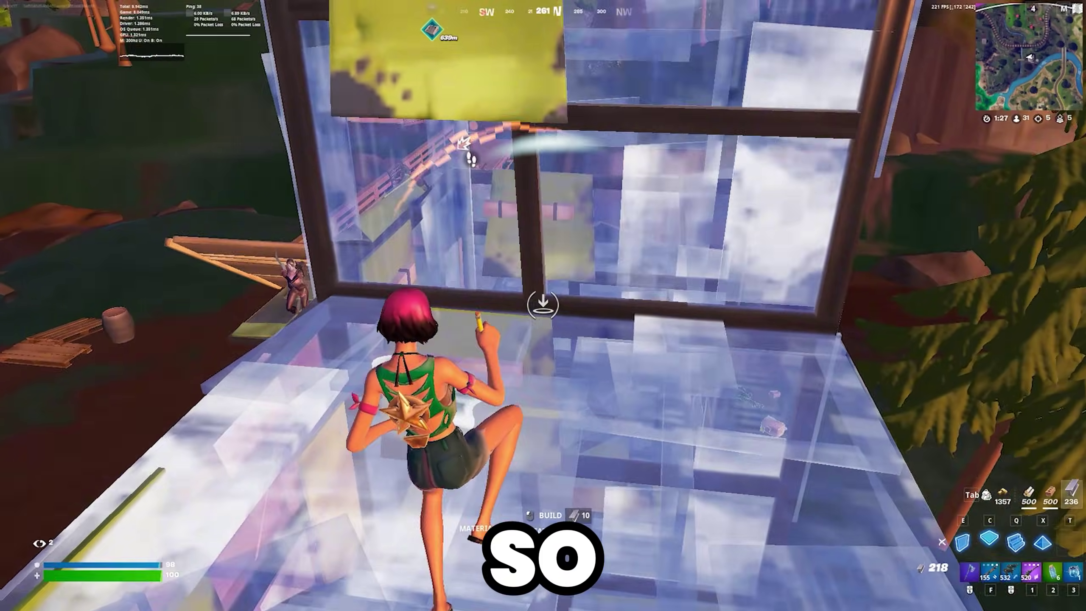
click(543, 305)
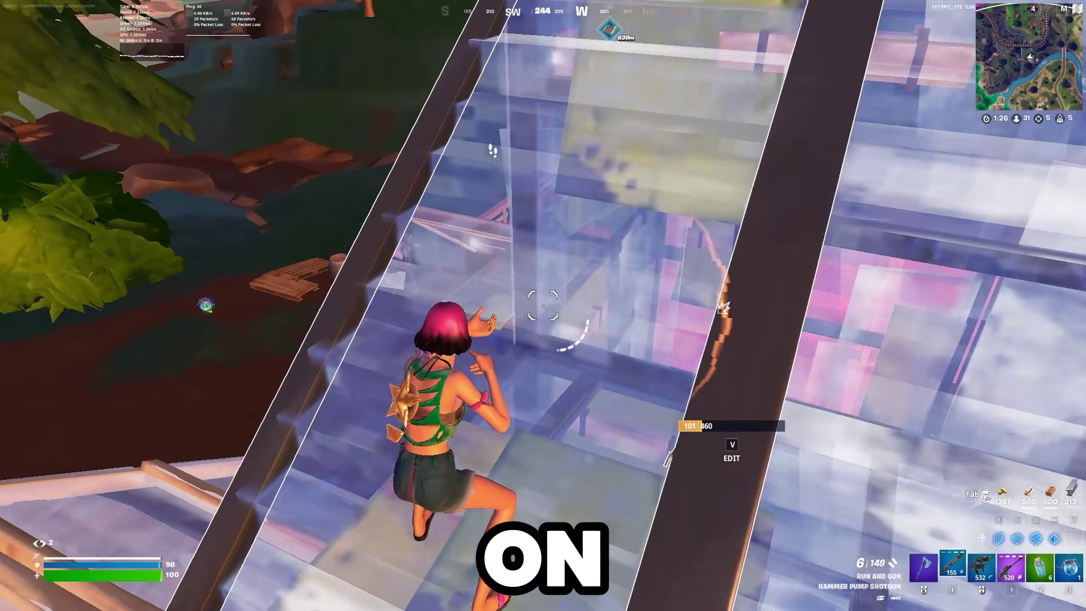
key(f)
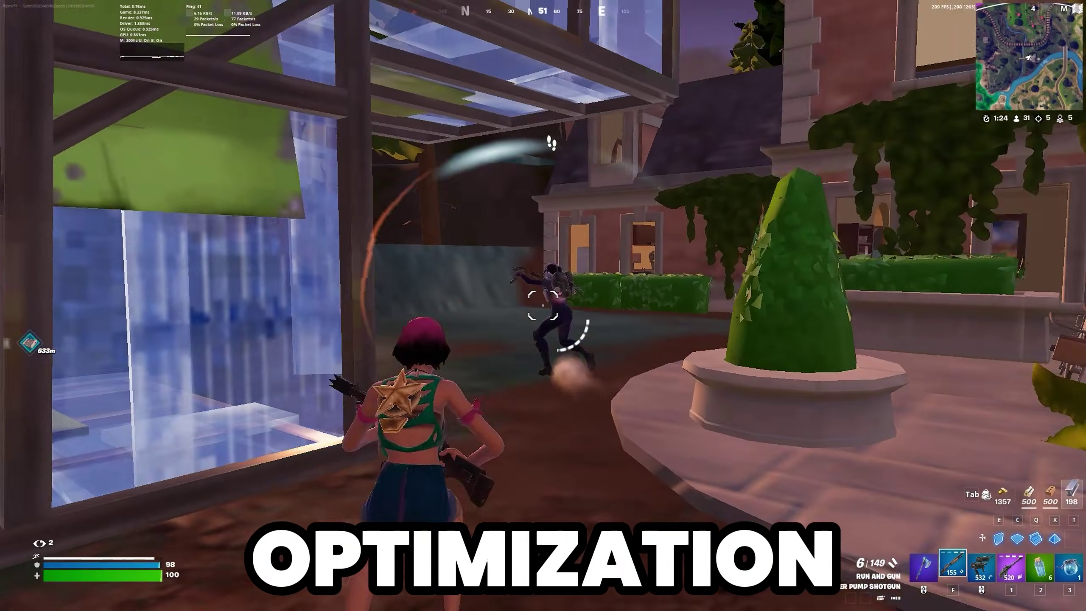
click(543, 305)
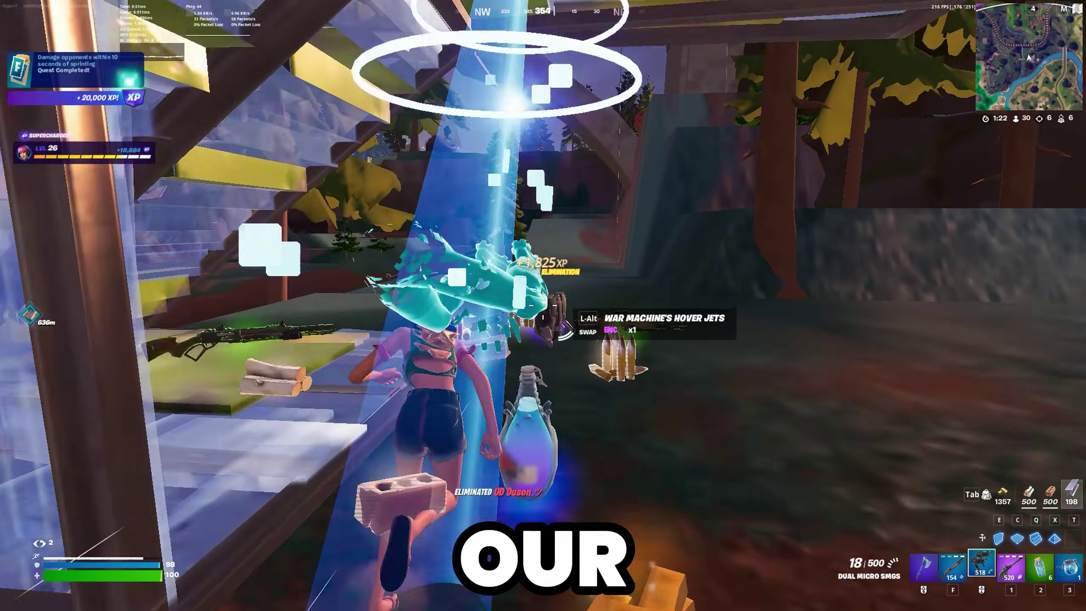
key(q)
click(543, 305)
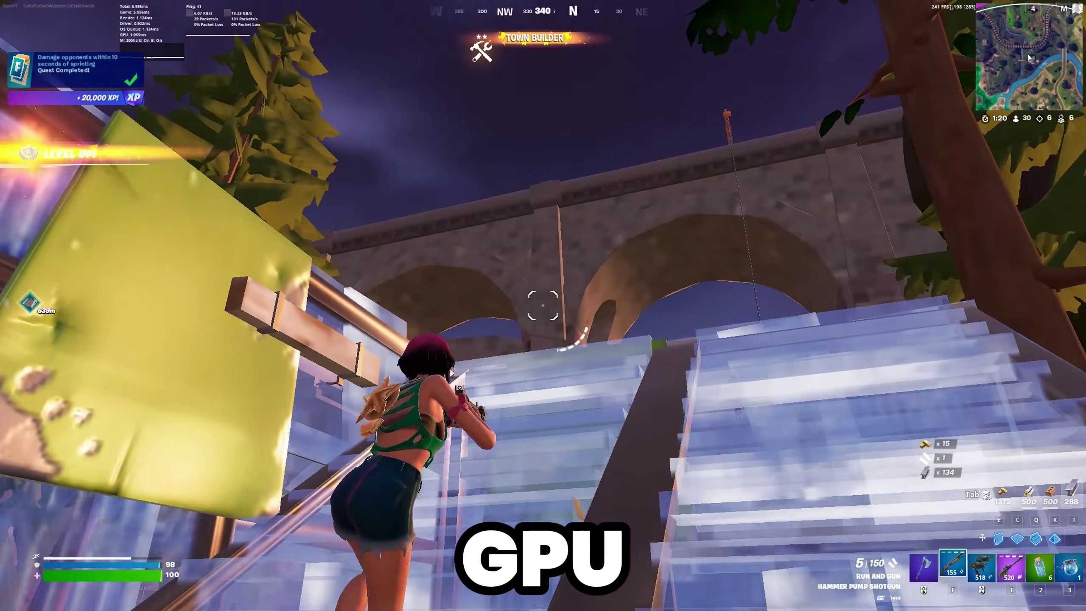
click(543, 305)
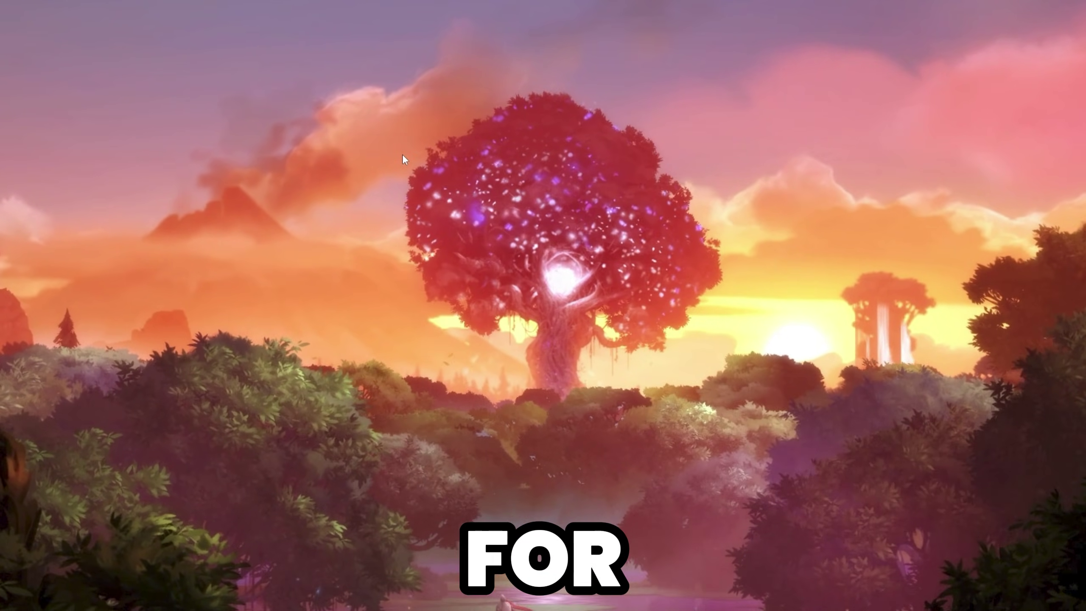
Open the Windows display settings from the desktop, go to Graphics, and open the default graphics settings
right_click(396, 154)
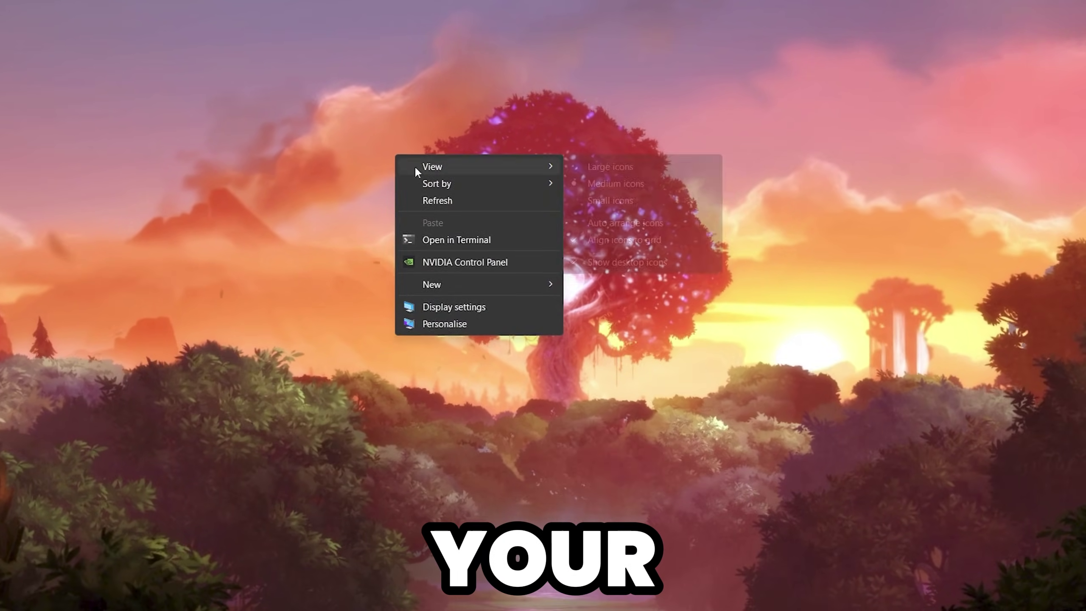
click(446, 304)
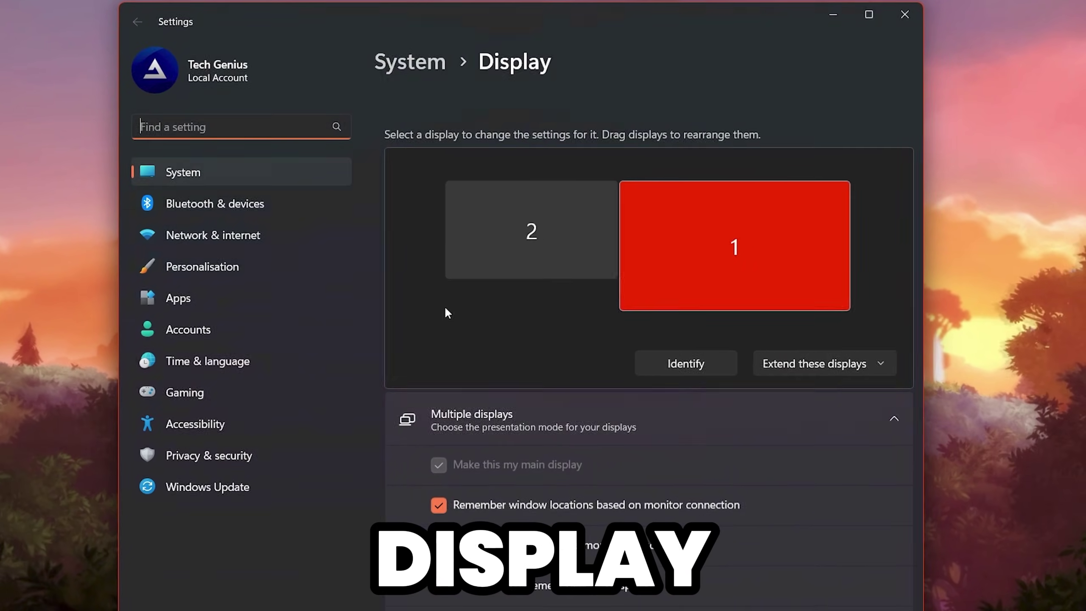
scroll(577, 535, down, 5)
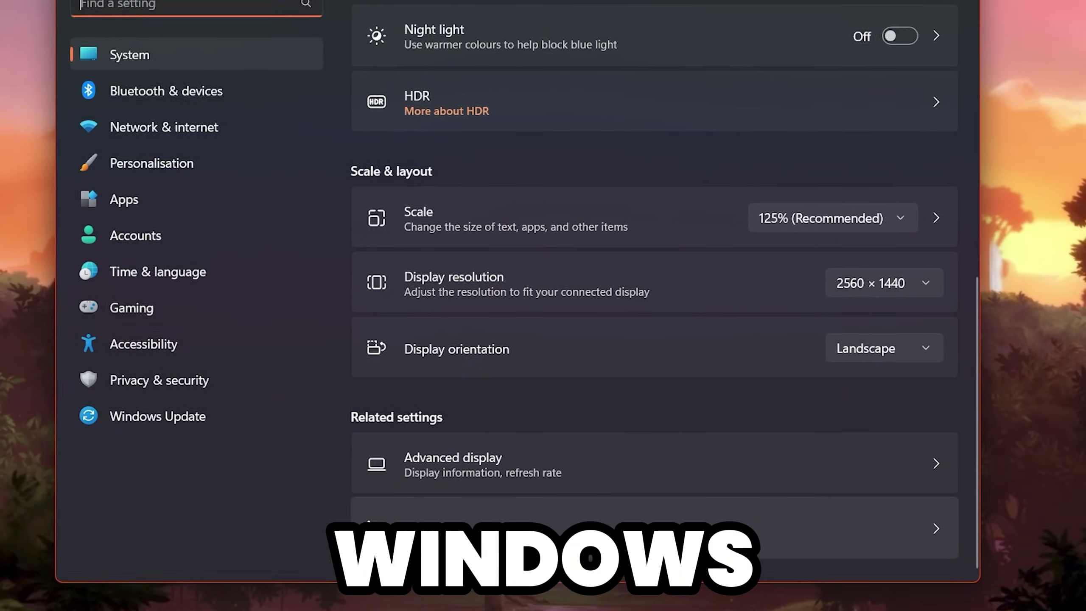
click(427, 550)
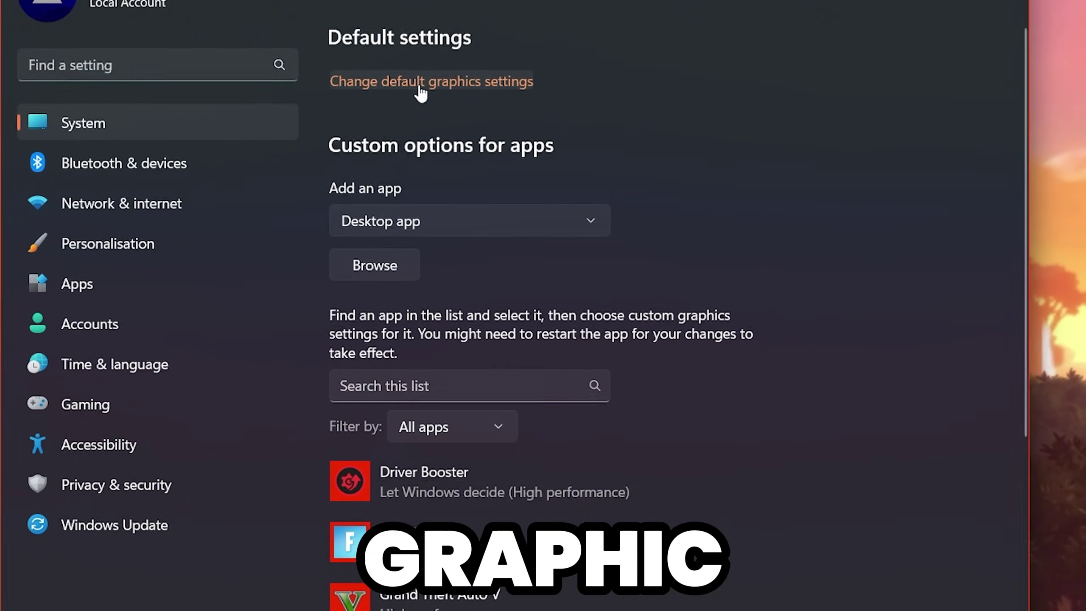
click(422, 82)
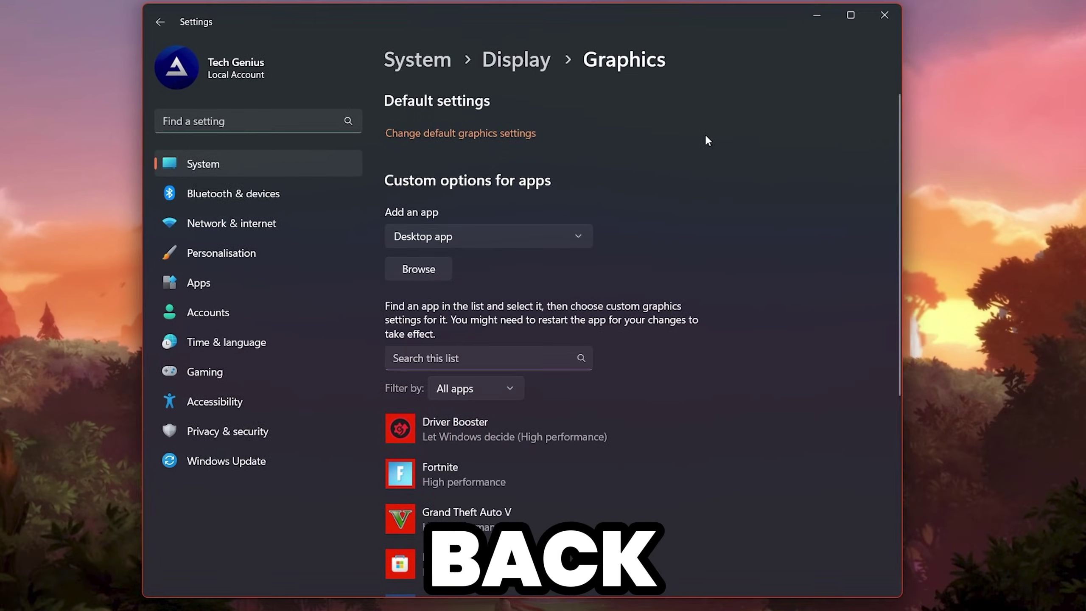
Return to the custom options for apps and browse for a desktop app in C:\Program Files\Epic Games\Fortnite
scroll(697, 197, down, 5)
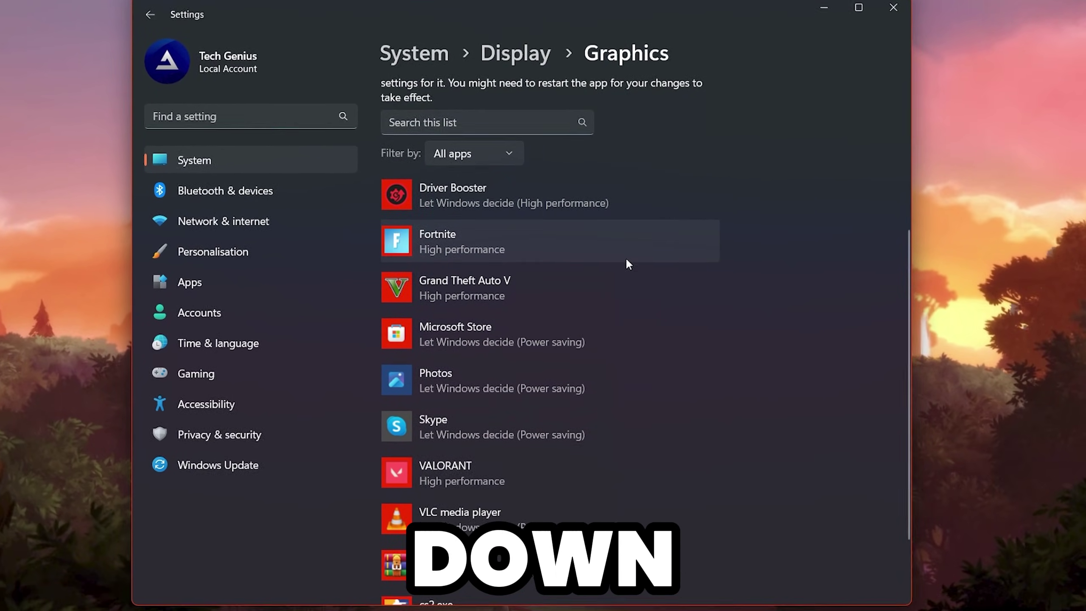
scroll(625, 262, up, 3)
scroll(717, 311, down, 5)
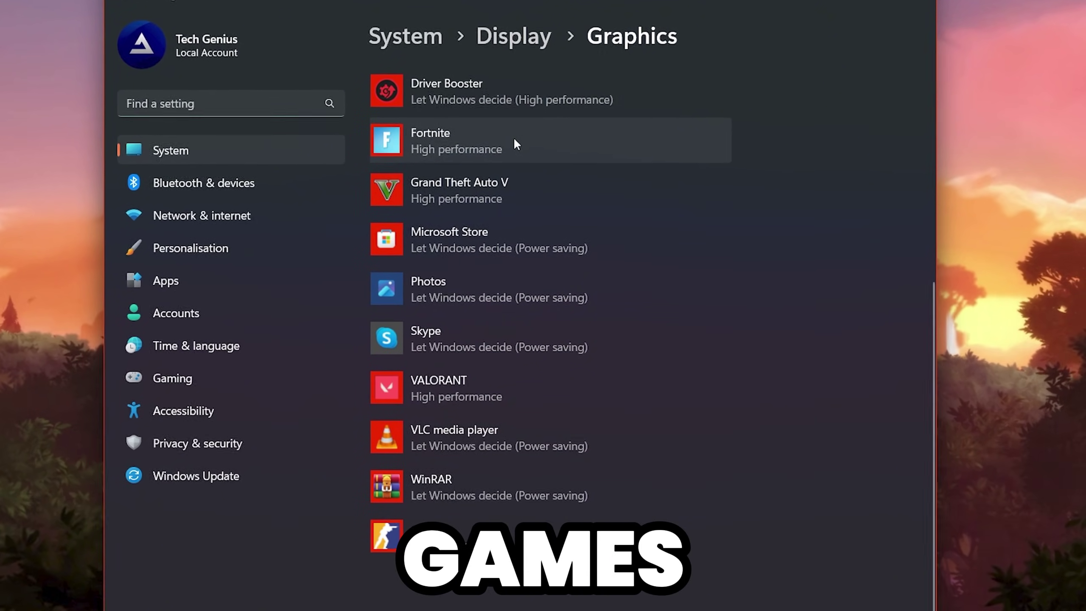
scroll(531, 129, up, 5)
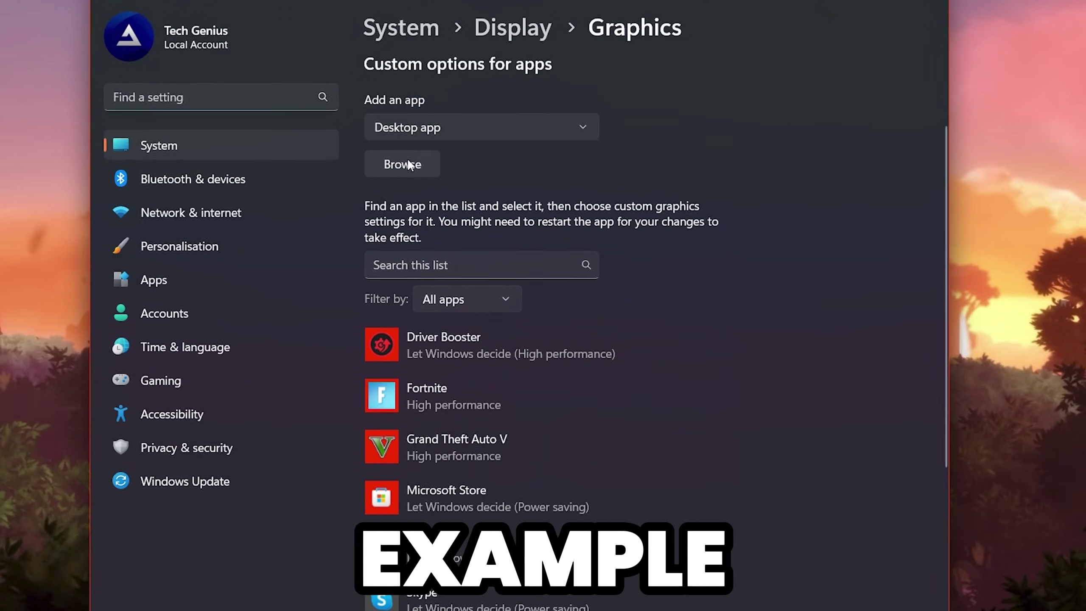
click(400, 163)
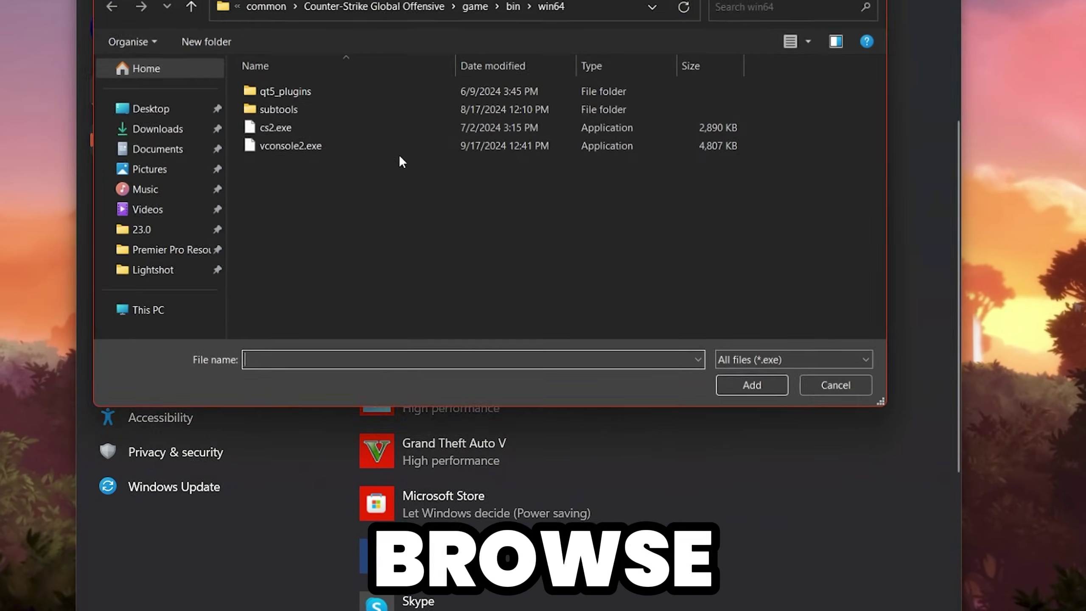
click(122, 318)
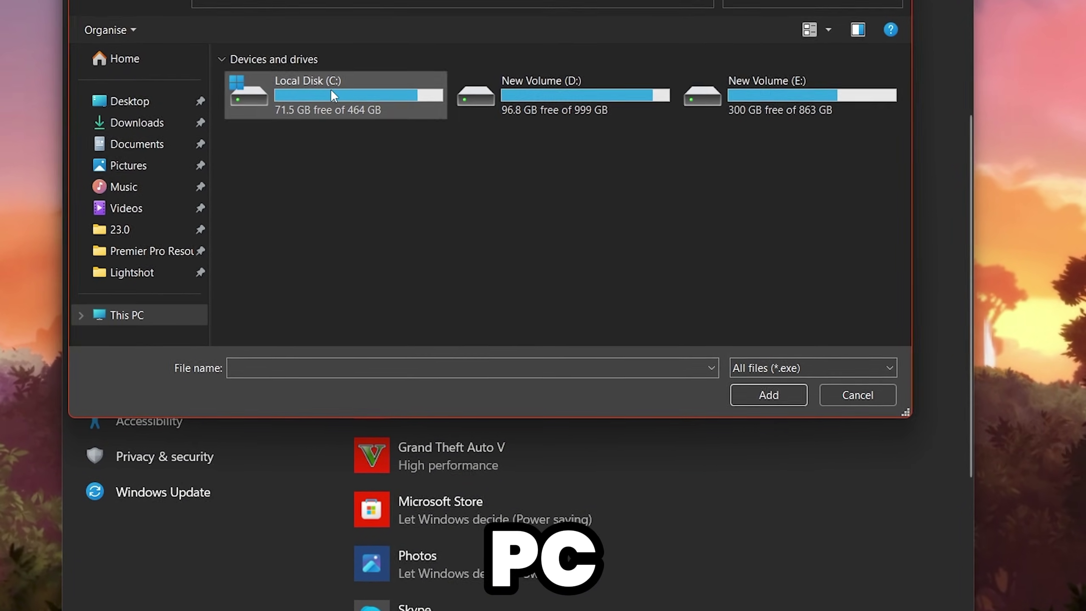
double_click(331, 89)
double_click(284, 157)
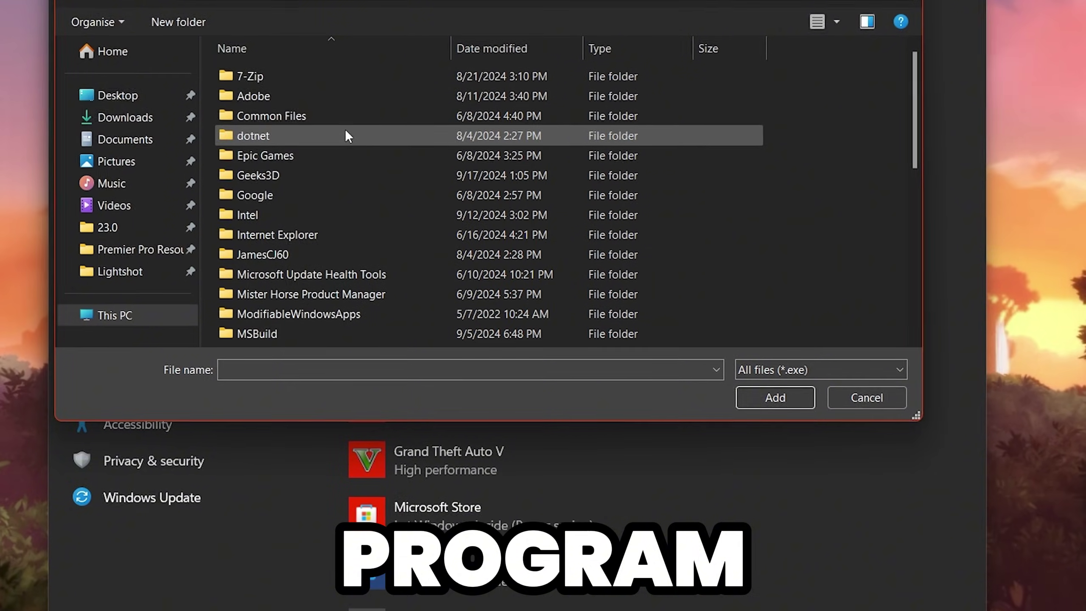
double_click(293, 154)
double_click(295, 71)
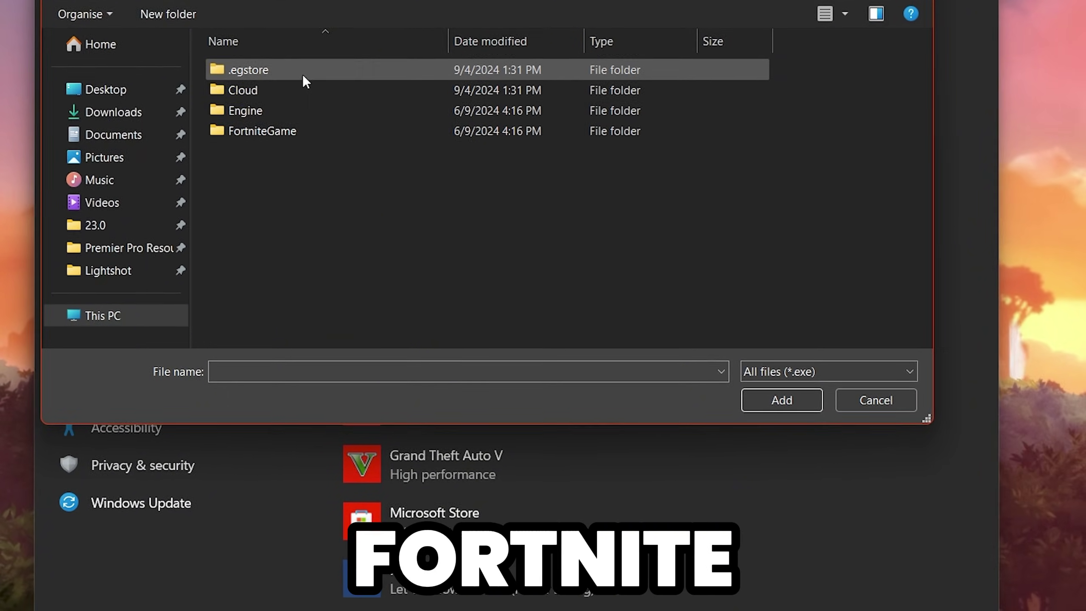
Add FortniteClient-Win64-Shipping.exe from the FortniteGame\Binaries\Win64 folder to the custom graphics app list
double_click(238, 125)
double_click(270, 67)
double_click(252, 88)
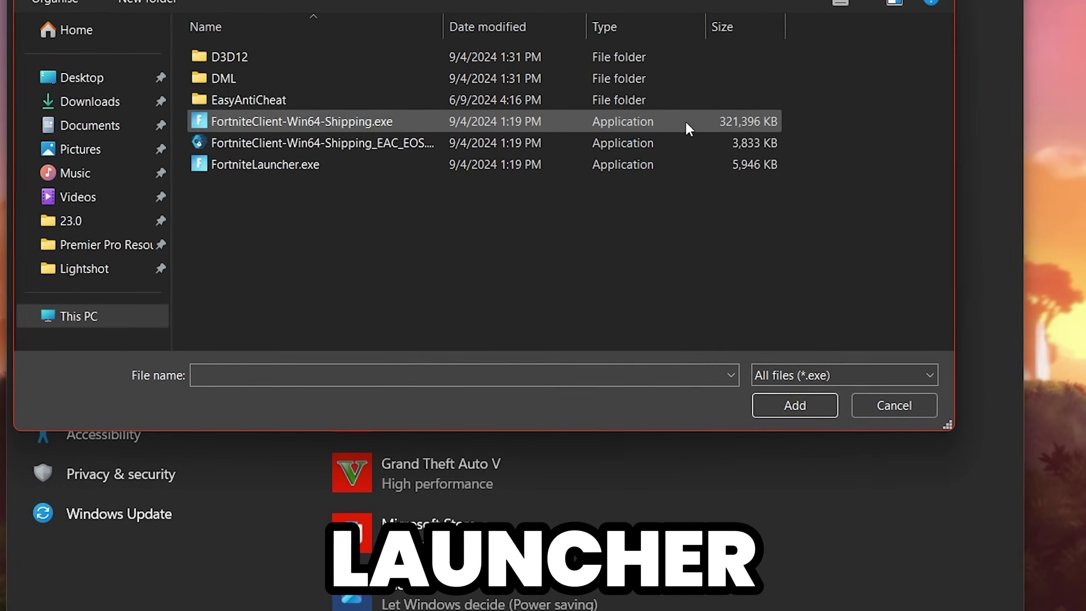
click(285, 116)
click(796, 407)
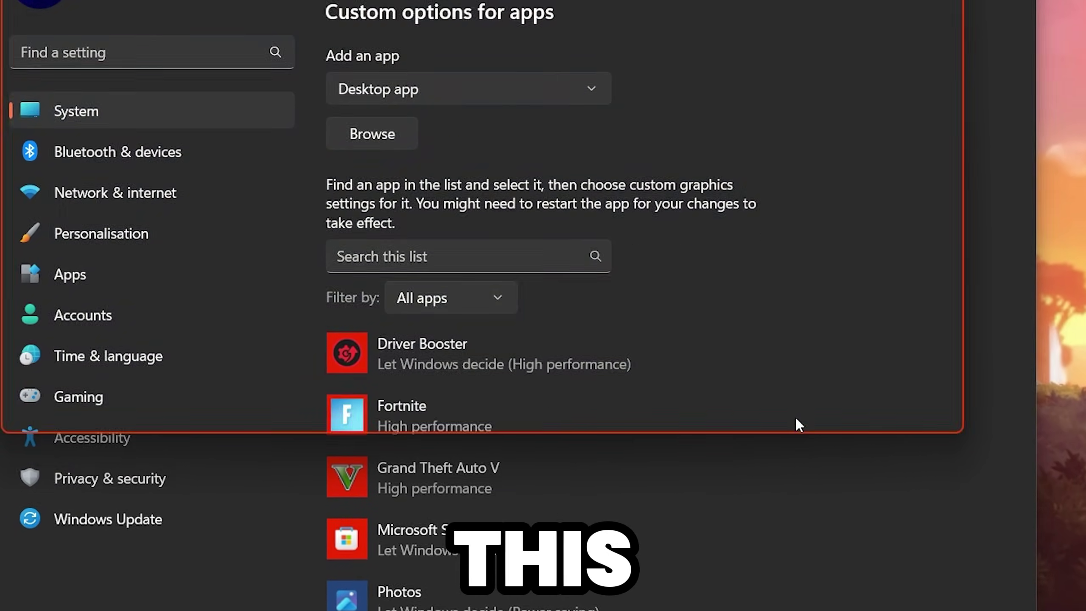
Open Fortnite's graphics options in the custom app list, save its preference as High performance, and close Settings
scroll(526, 410, down, 2)
click(397, 352)
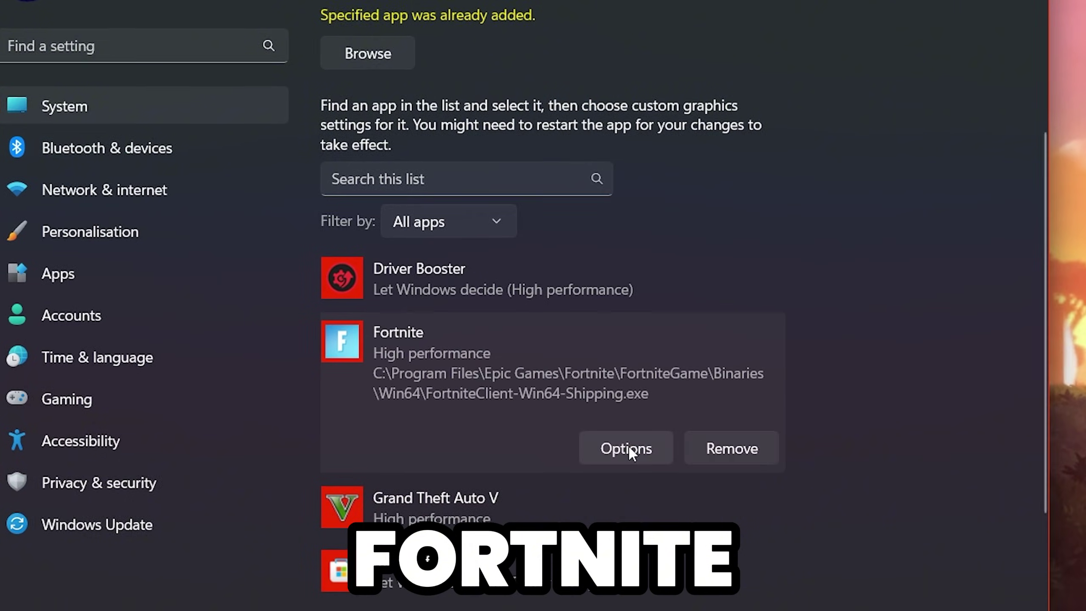
click(627, 446)
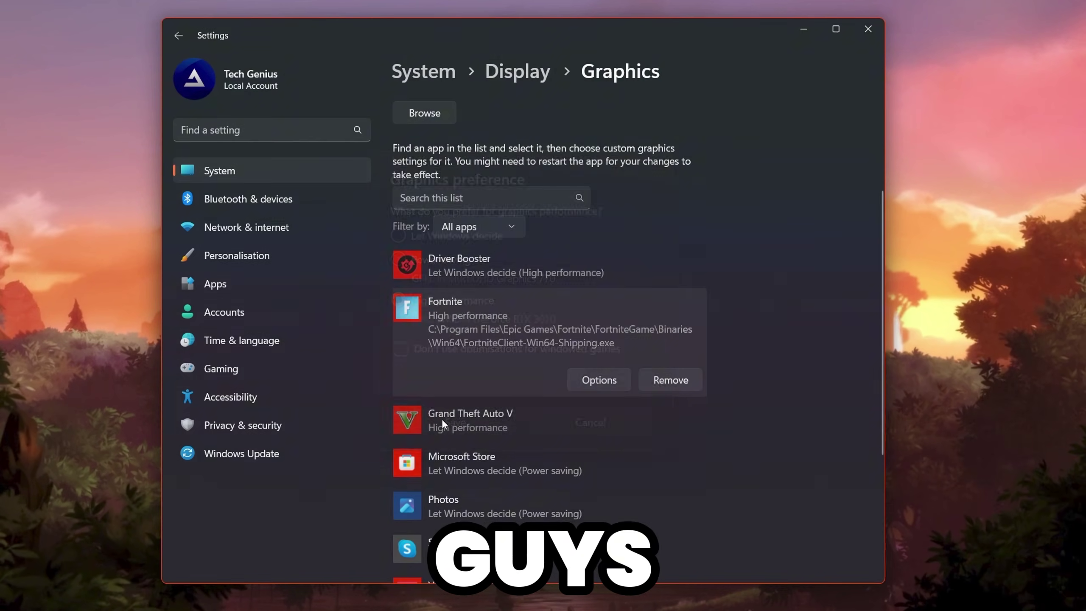
click(442, 418)
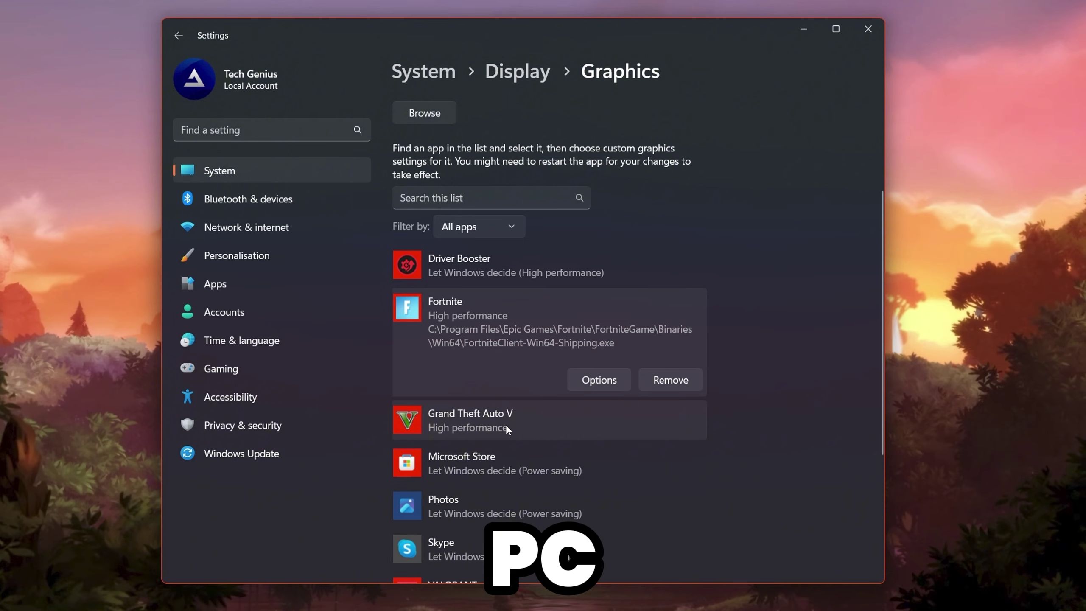
click(868, 30)
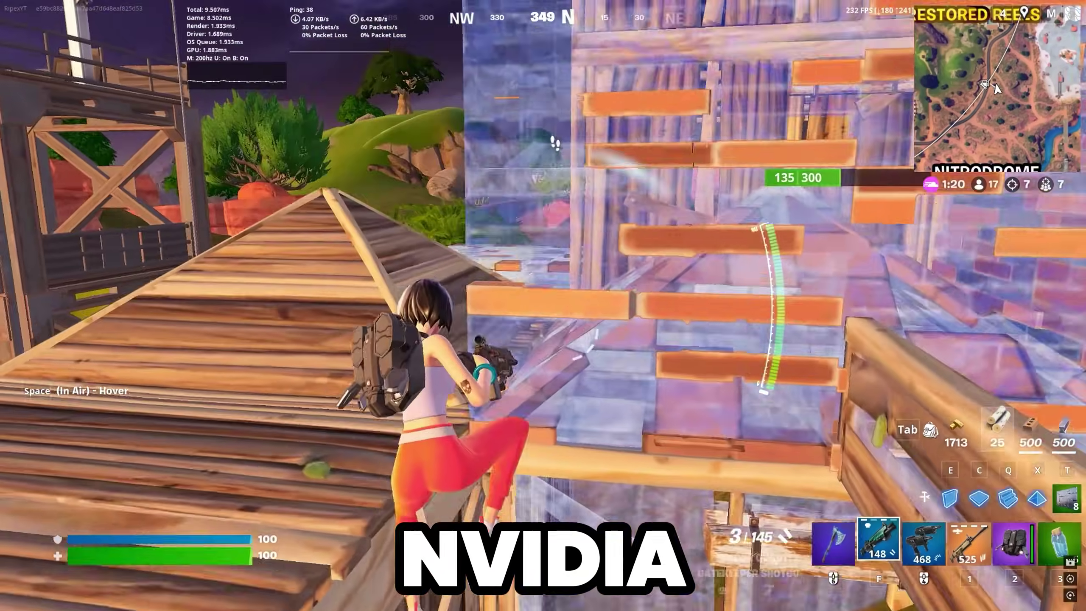
key(f)
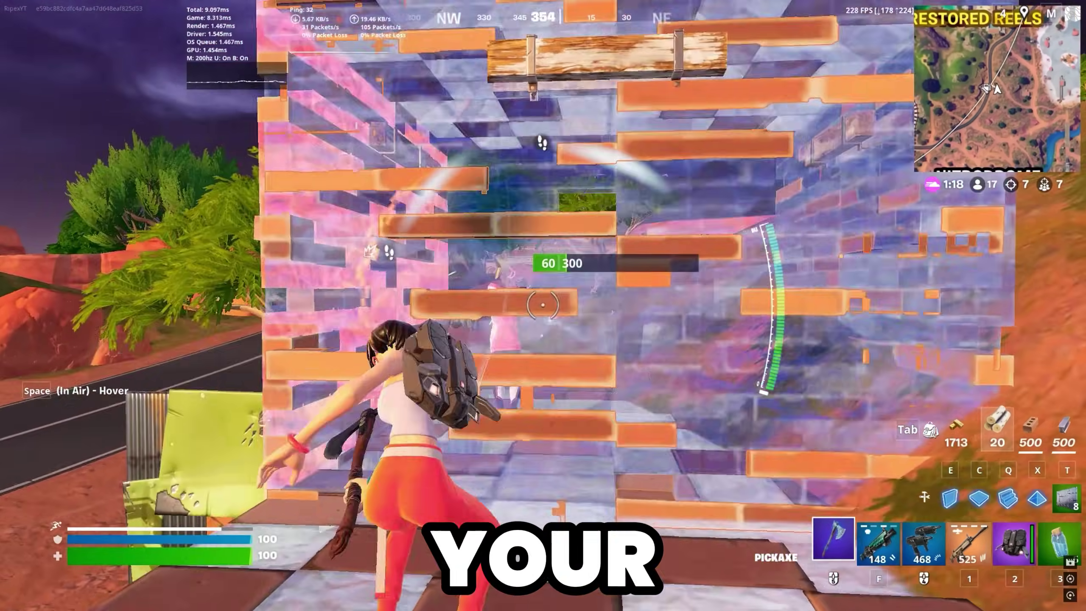
click(543, 305)
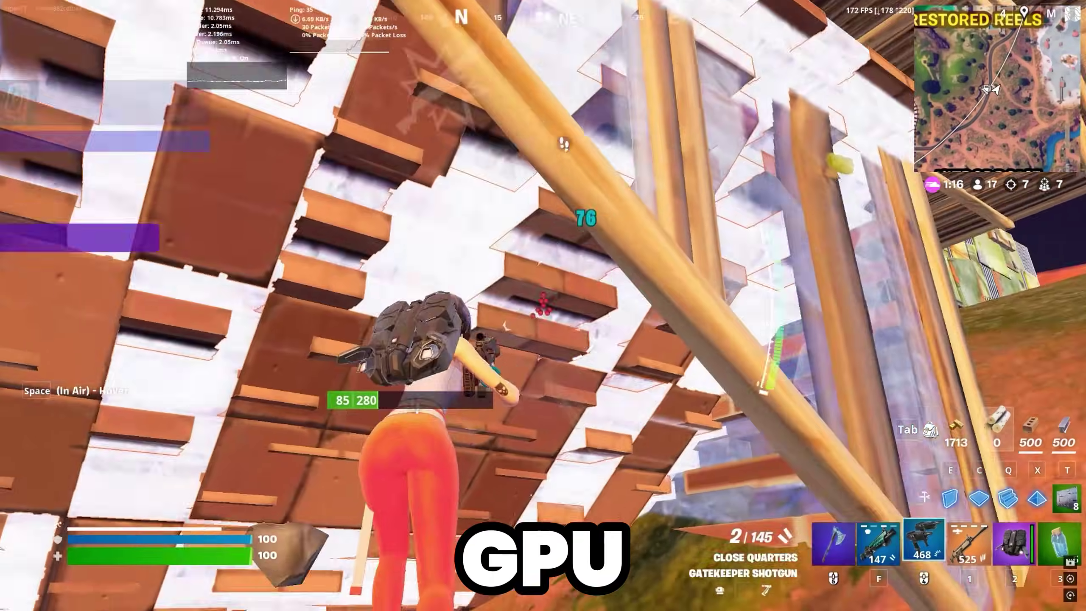
click(543, 304)
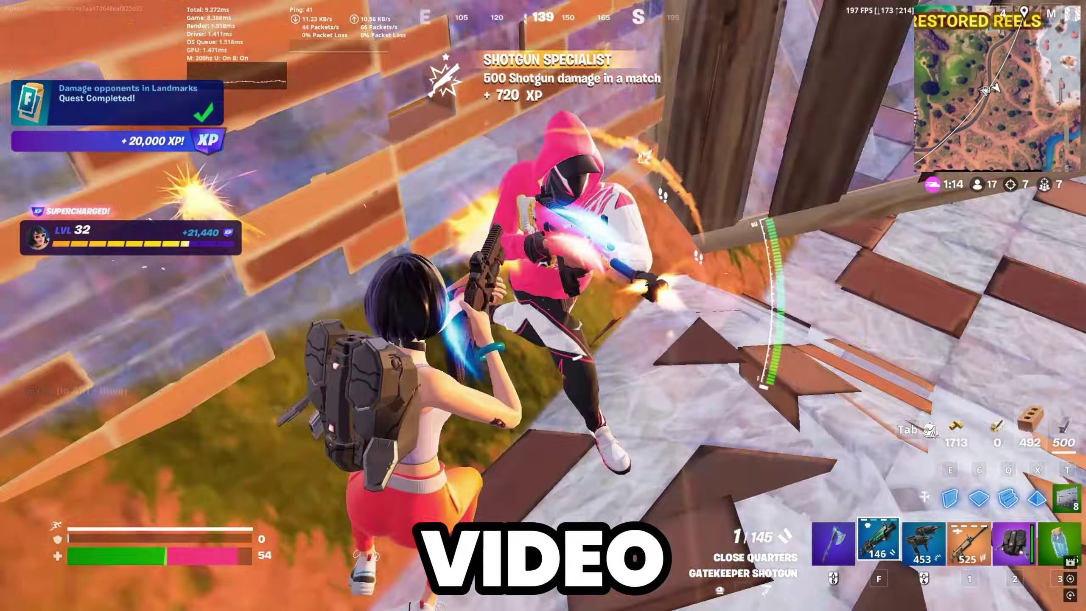
click(543, 304)
click(543, 304)
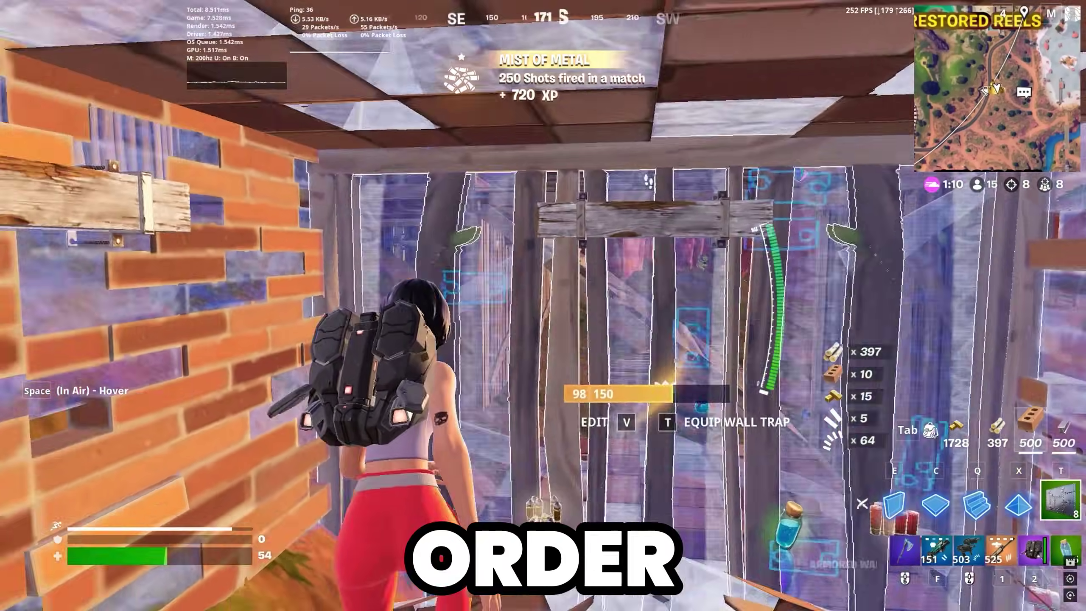
click(543, 305)
click(543, 305)
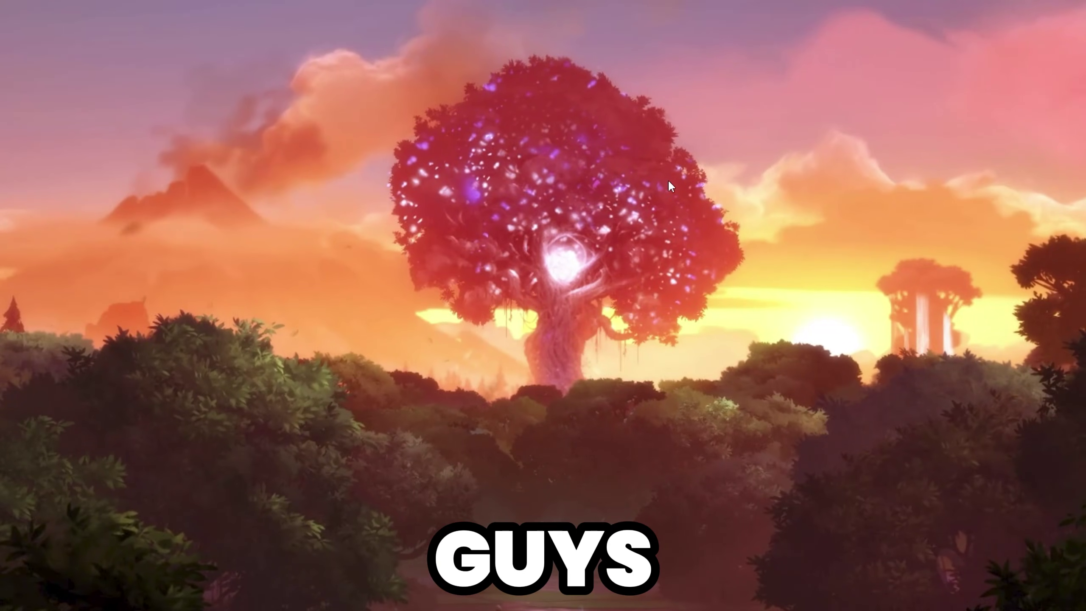
Open NVIDIA Control Panel from the desktop and display the Adjust image settings with preview page
right_click(336, 122)
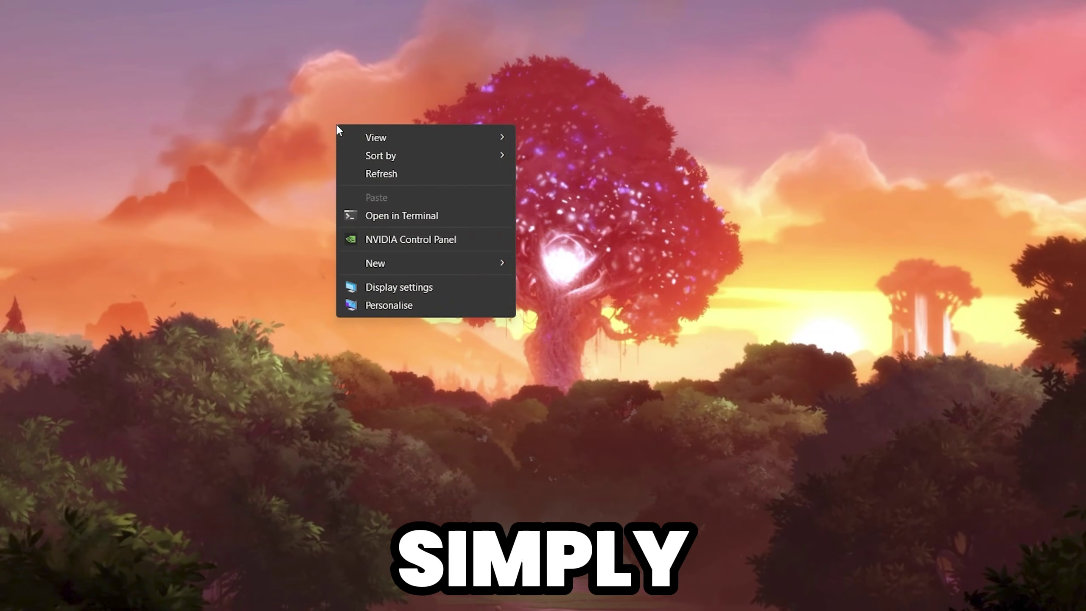
click(397, 238)
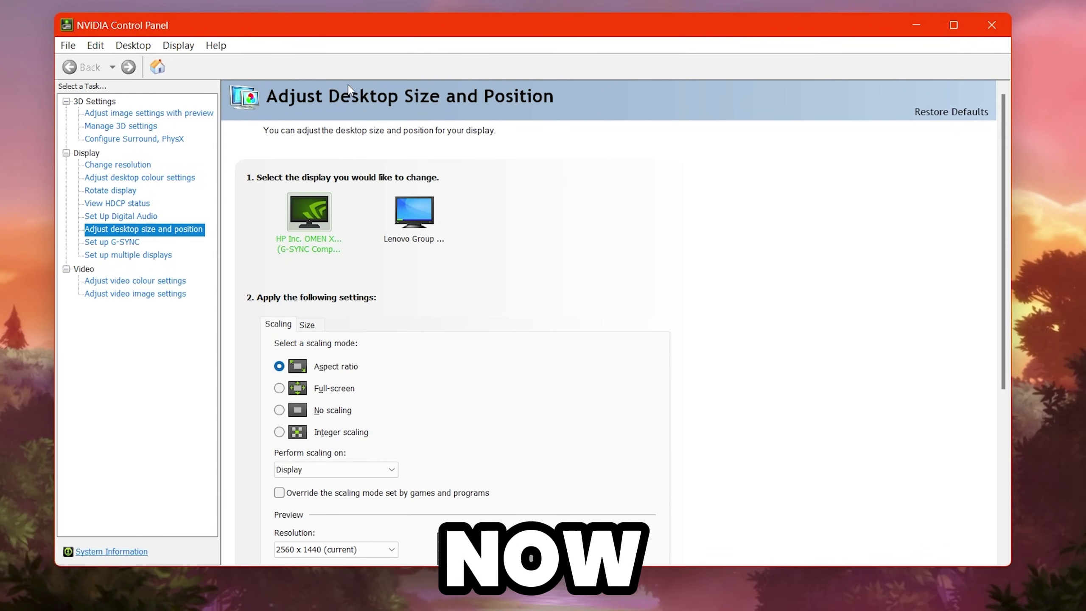
click(123, 115)
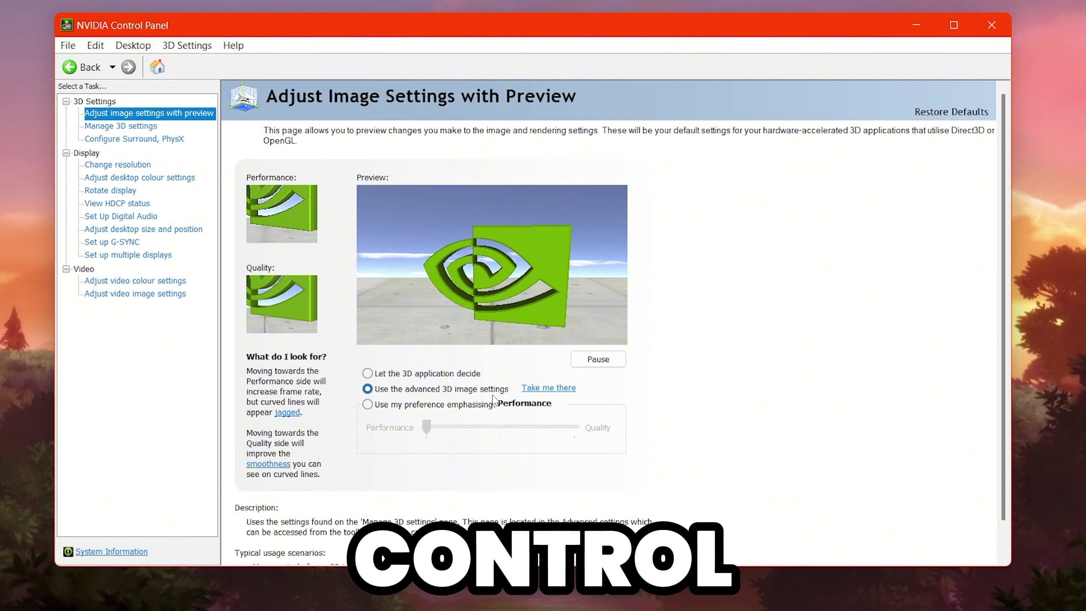
Review the global entries under Manage 3D settings, including low latency, power management, texture filtering and vertical sync, and close NVIDIA Control Panel
click(121, 125)
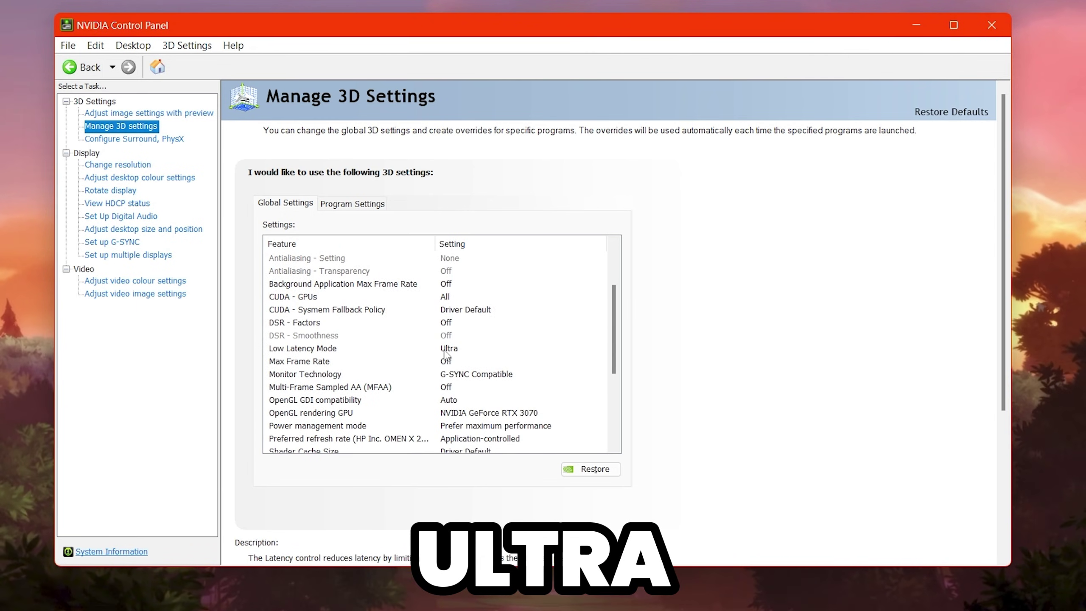
scroll(444, 348, down, 1)
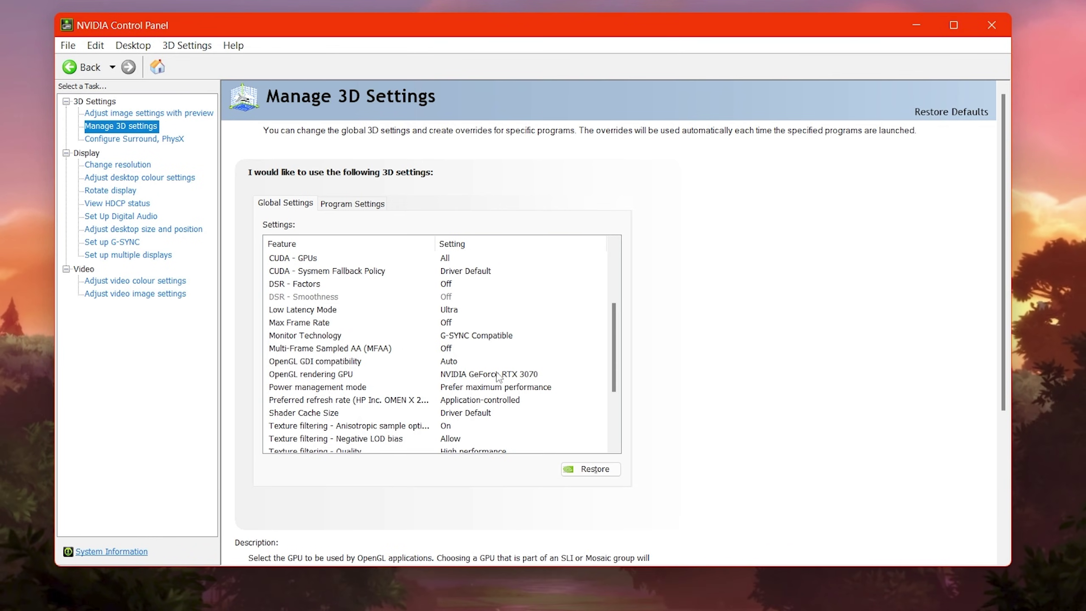
scroll(498, 376, down, 3)
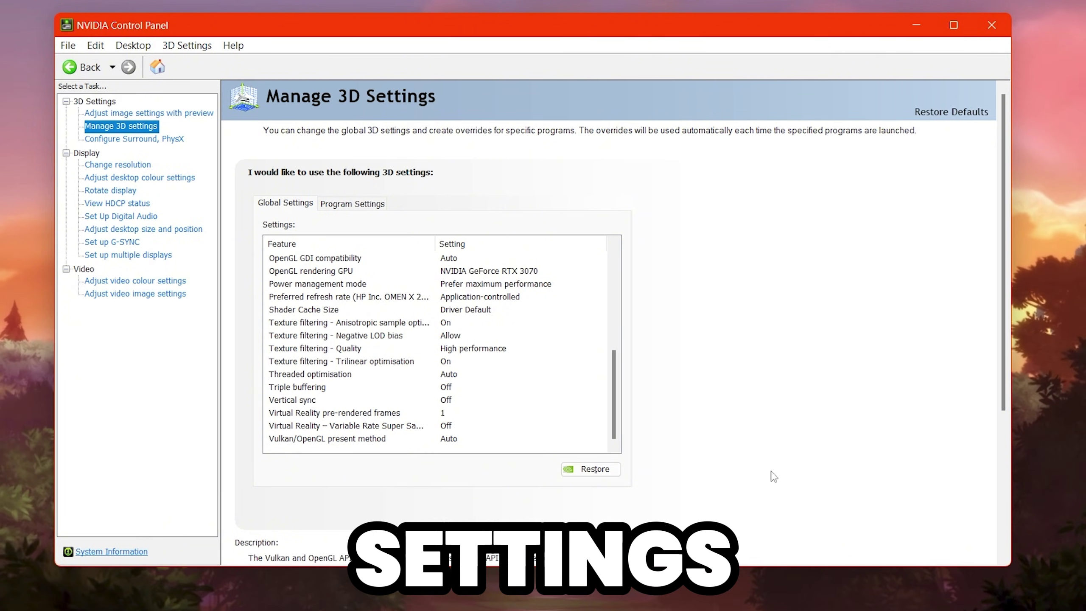
click(998, 20)
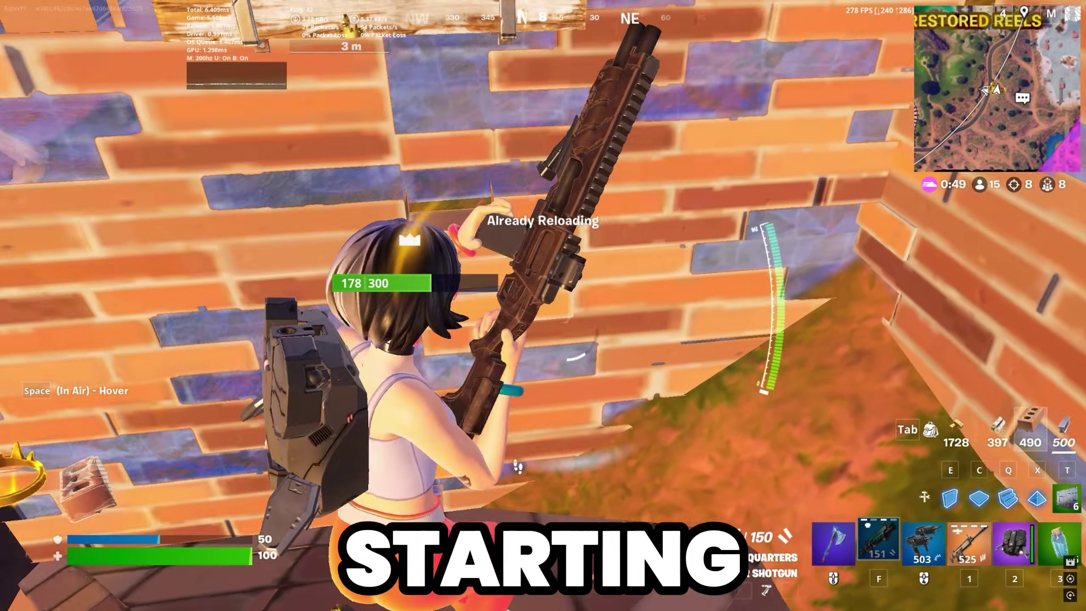
key(1)
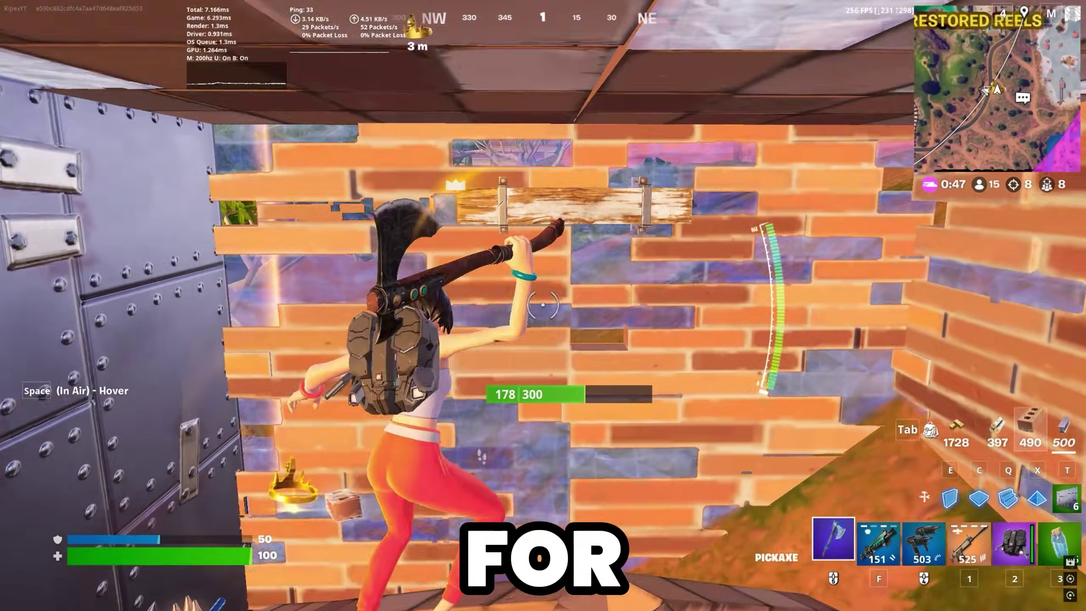
key(q)
key(f)
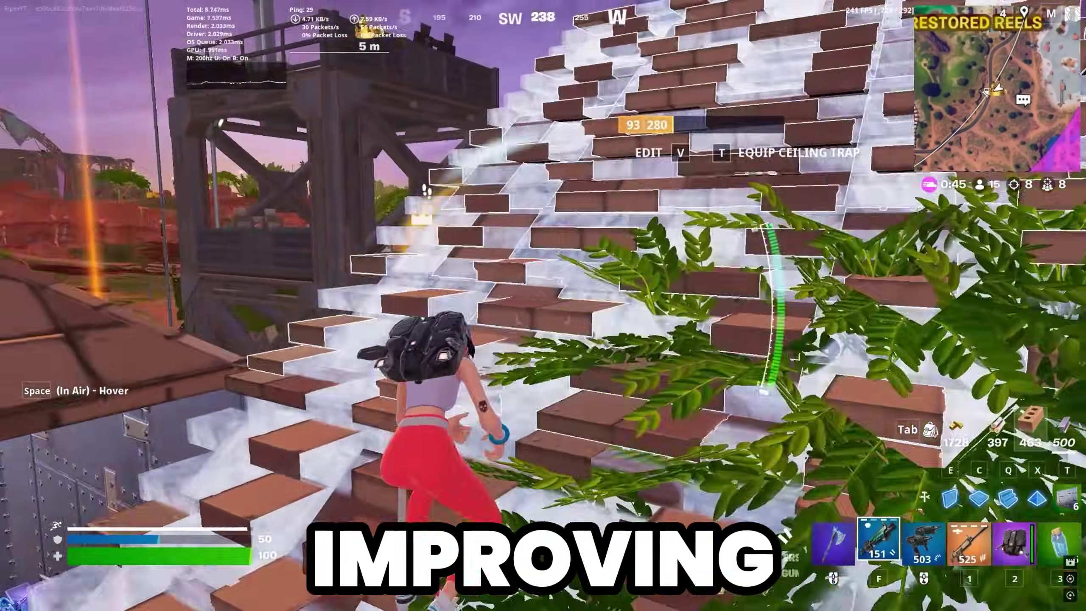
click(543, 305)
click(543, 305)
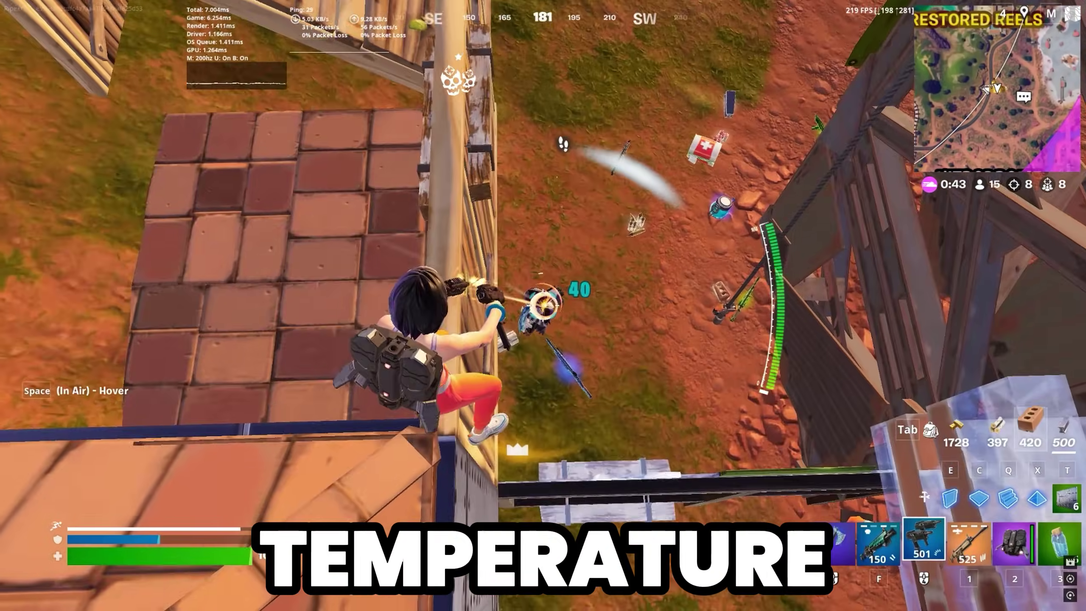
click(543, 305)
key(f)
click(543, 305)
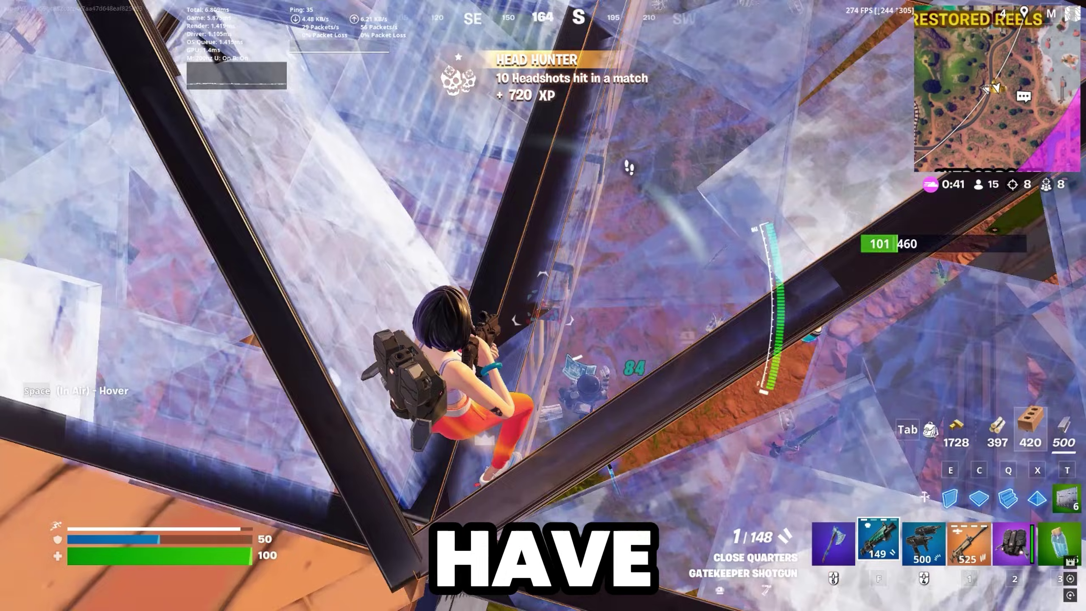
key(r)
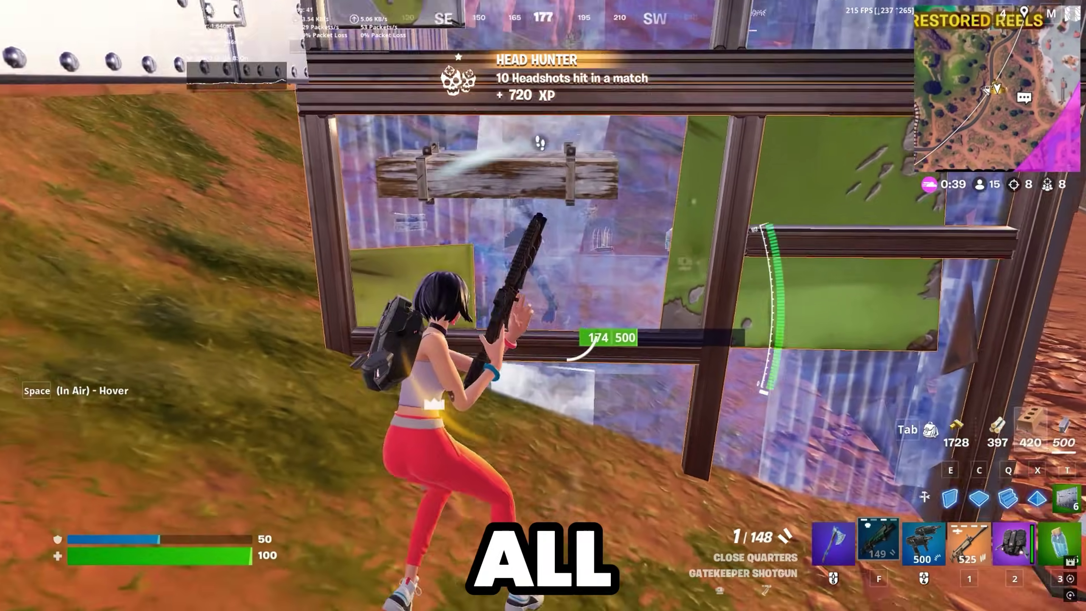
middle_click(543, 306)
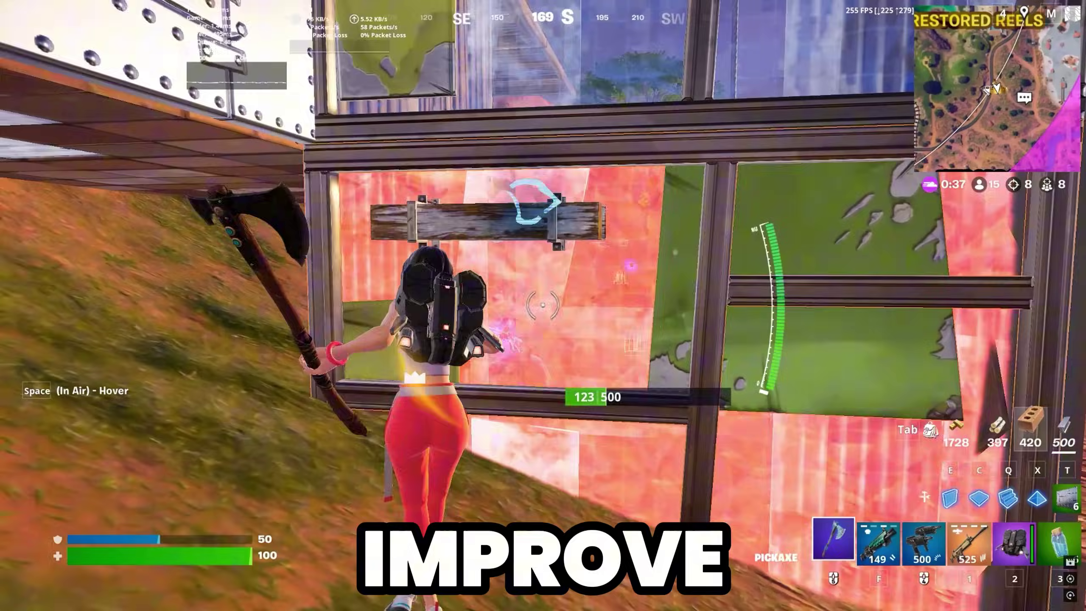
key(g)
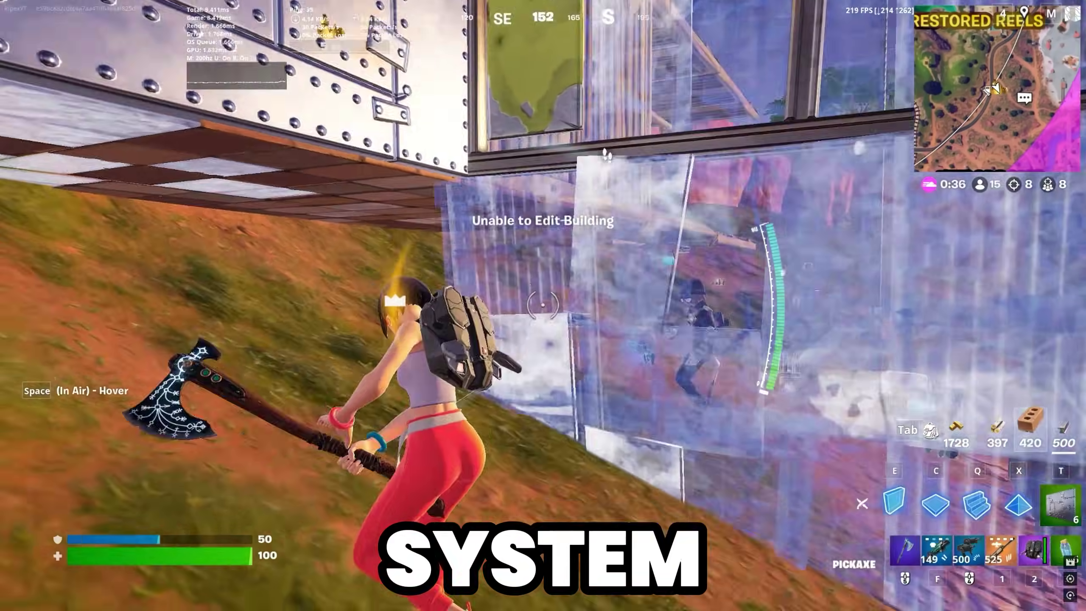
key(f)
click(543, 305)
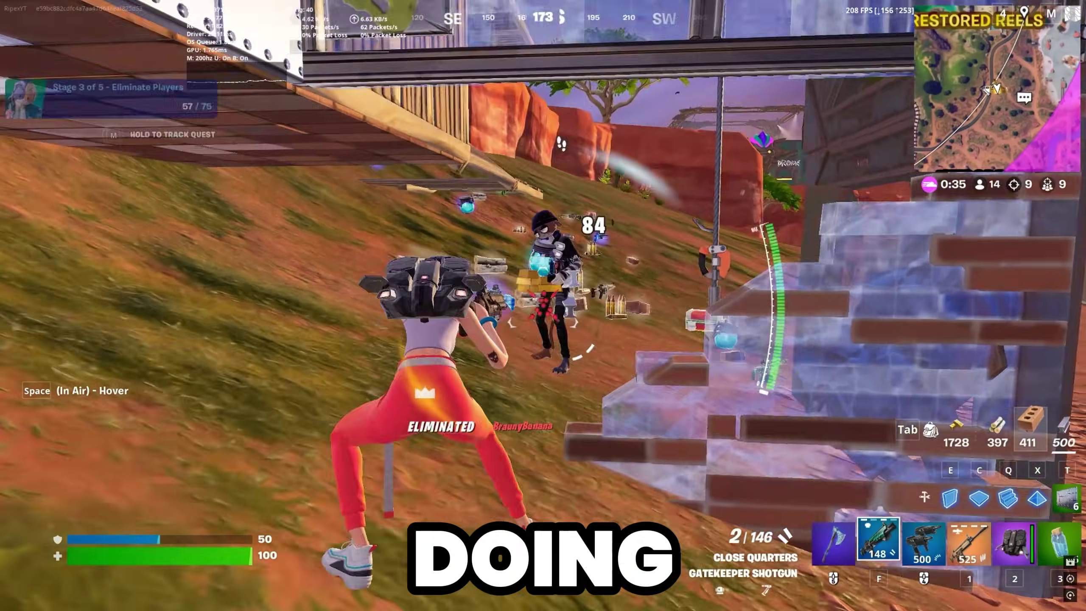
key(2)
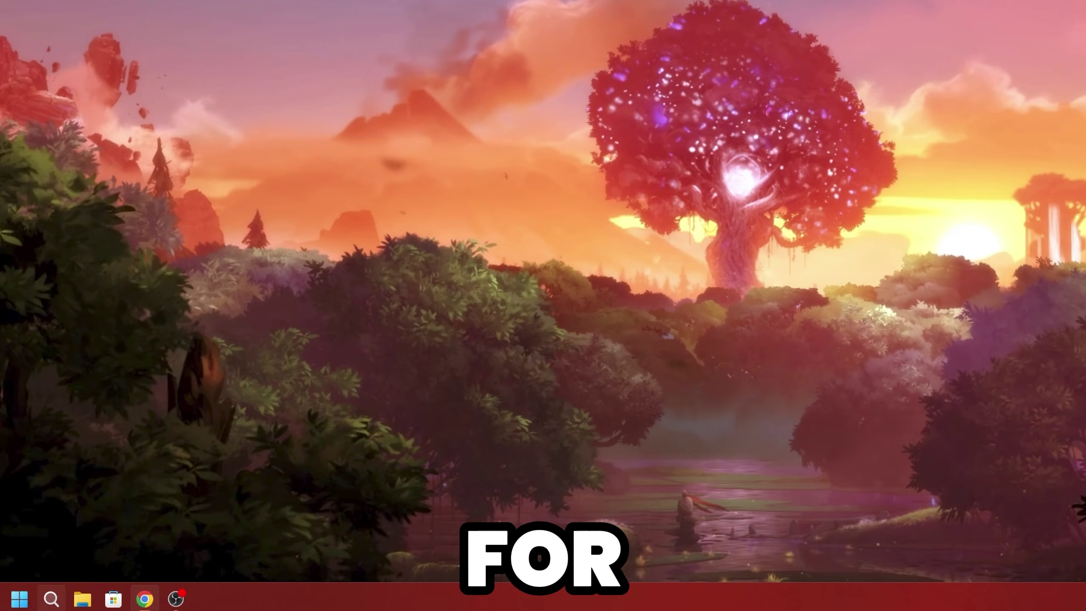
Open Registry Editor as administrator and go to HKEY_LOCAL_MACHINE\SOFTWARE\Microsoft\Windows NT\CurrentVersion\Multimedia\SystemProfile
click(35, 601)
text(registry Editor)
right_click(88, 197)
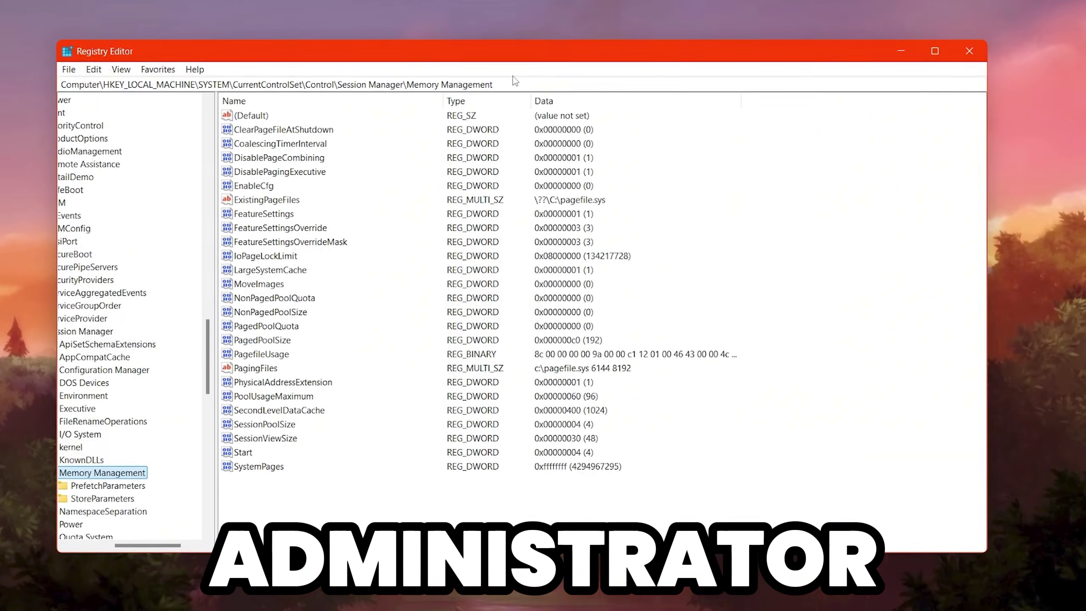
drag(515, 82, 46, 85)
text(HKEY_LOCAL_MACHINE\SOFTWARE\Microsoft\Windows NT\CurrentVersion\Multimedia\SystemProfile)
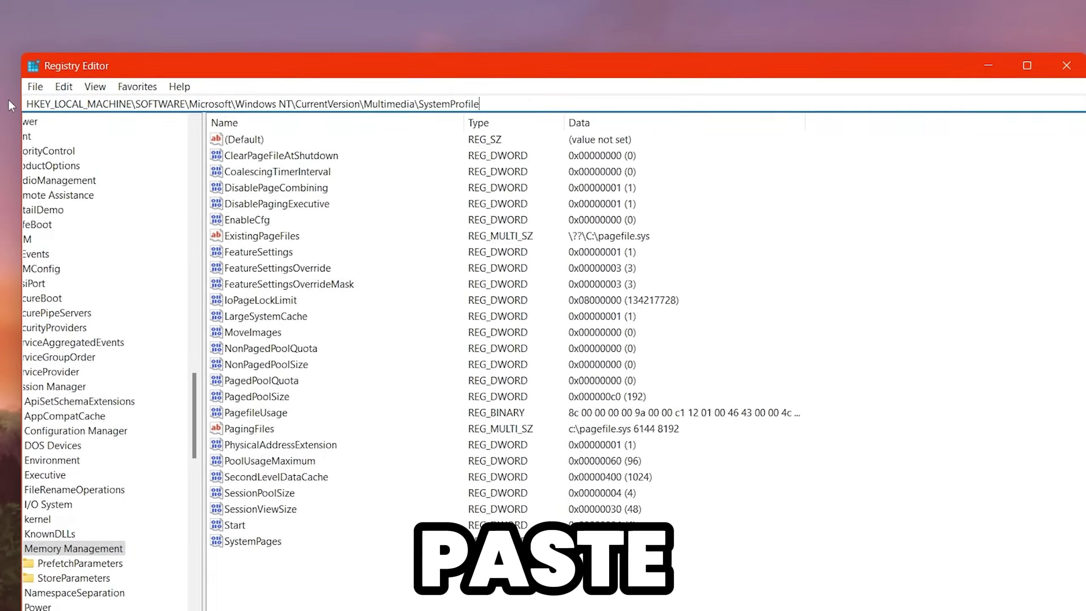
key(Return)
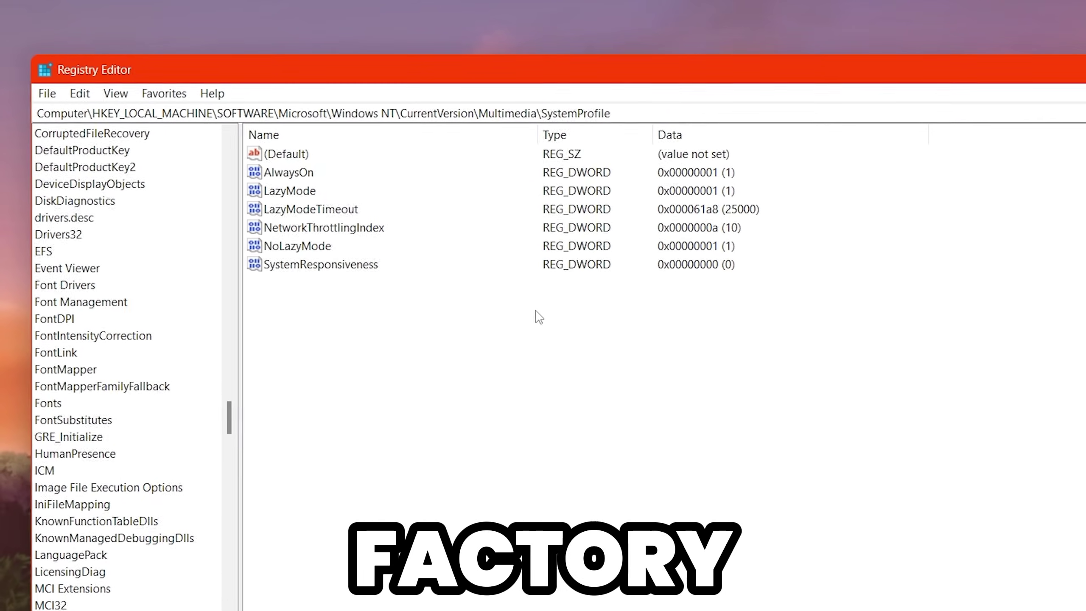
Modify the SystemResponsiveness DWORD with value data 0 in hexadecimal and confirm it
right_click(300, 270)
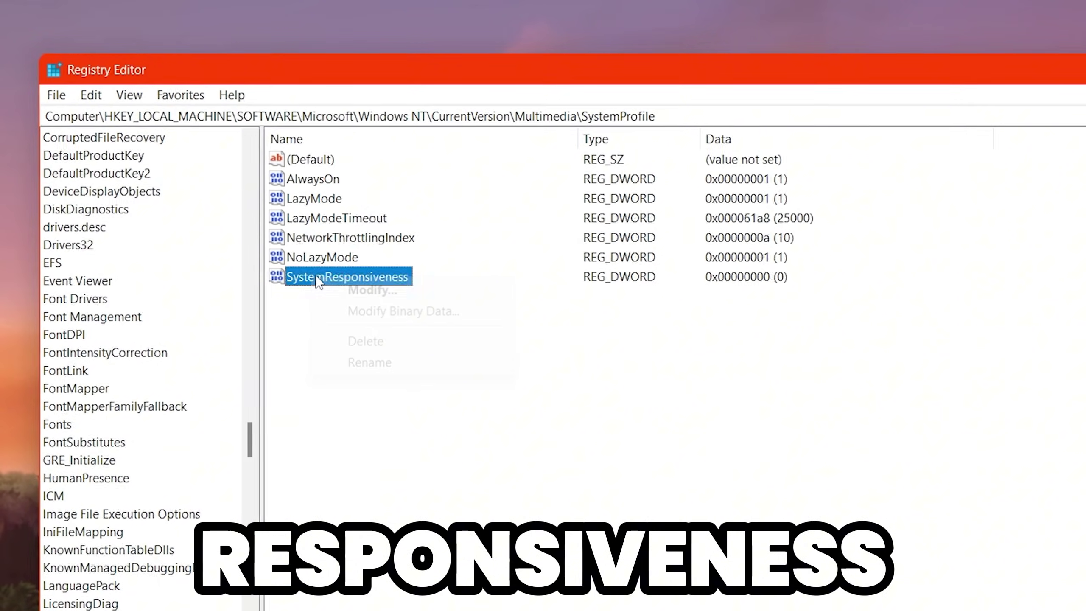
click(382, 294)
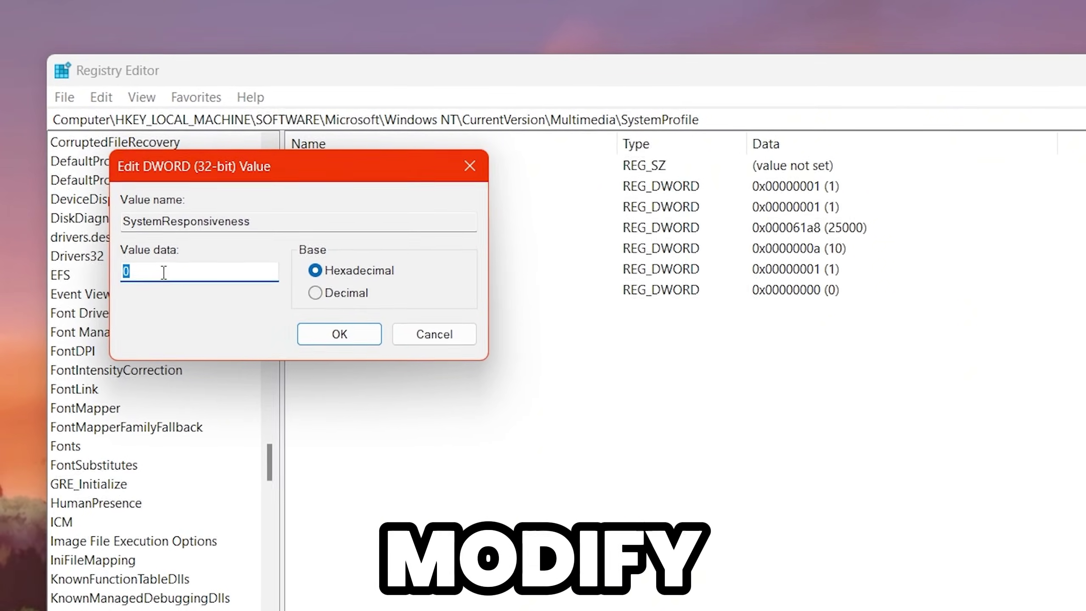
click(155, 275)
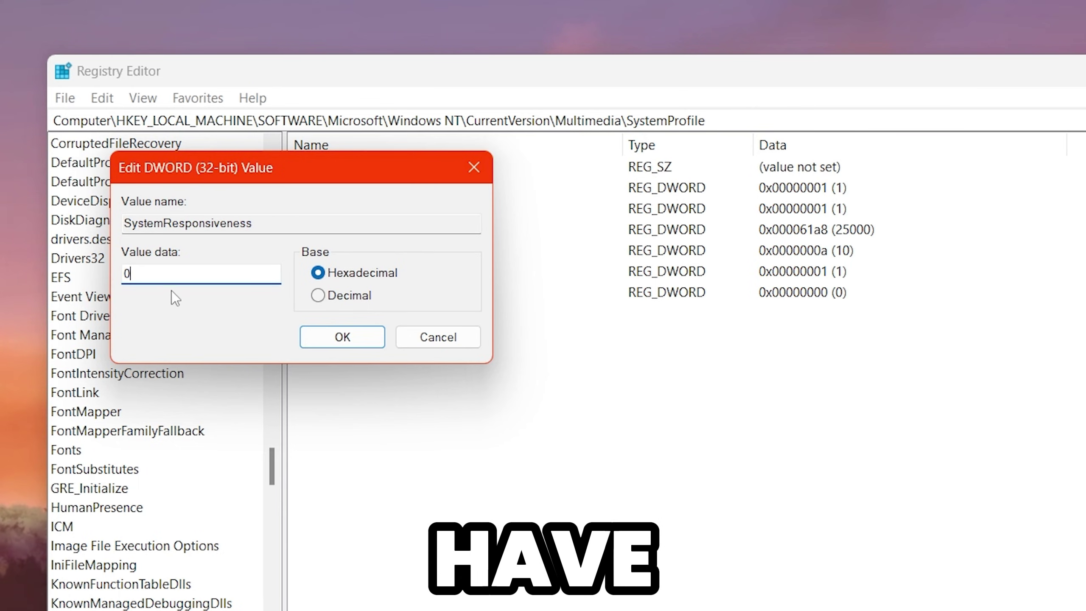
click(347, 336)
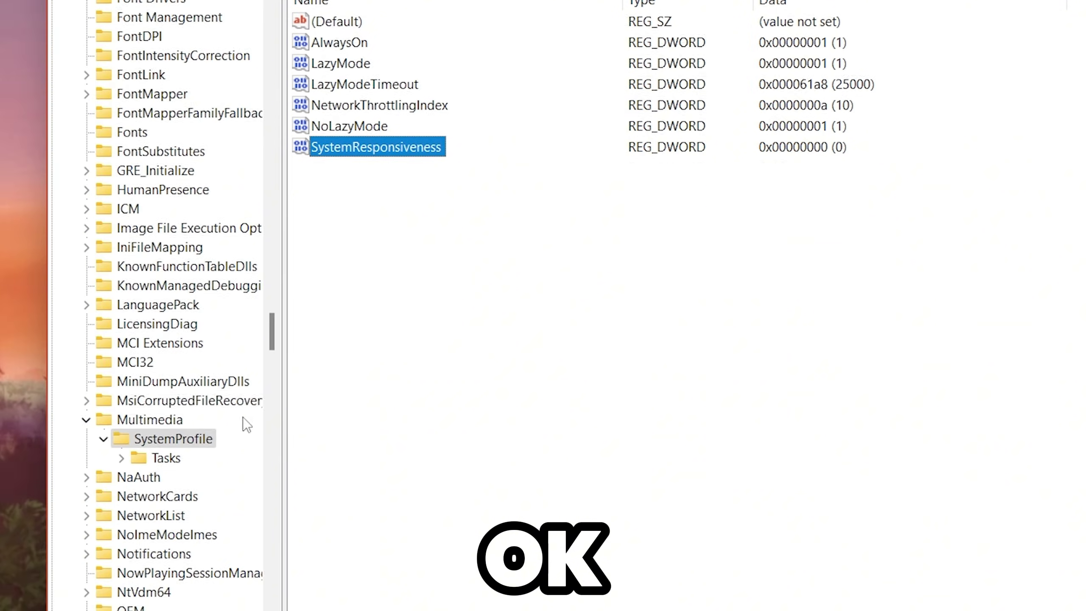
Expand Tasks under SystemProfile, open the Games key, and confirm its GPU Priority value as 8 in hexadecimal
click(165, 458)
click(123, 458)
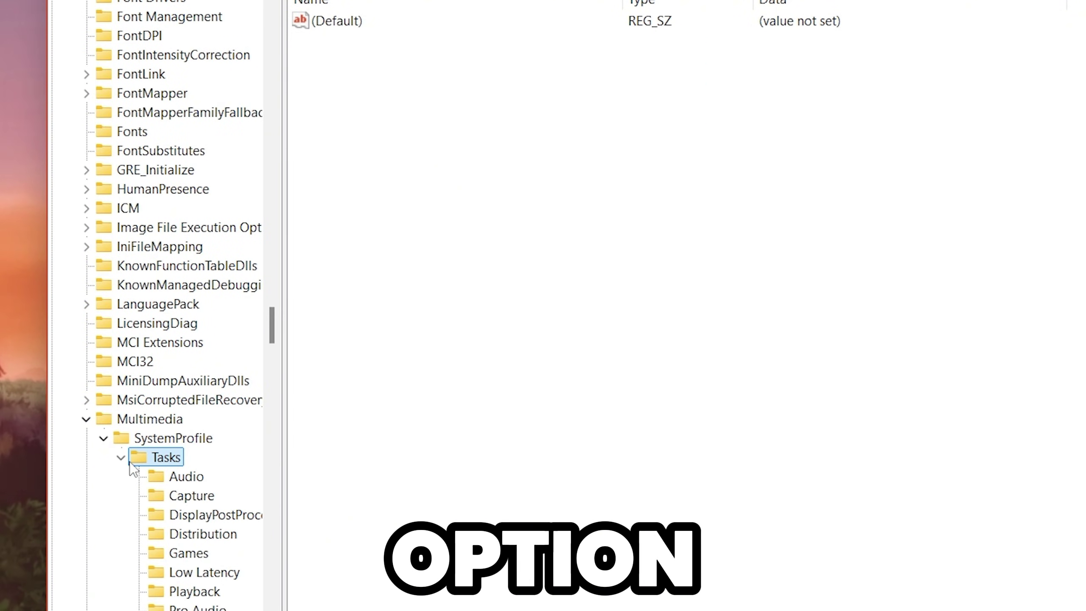
click(183, 553)
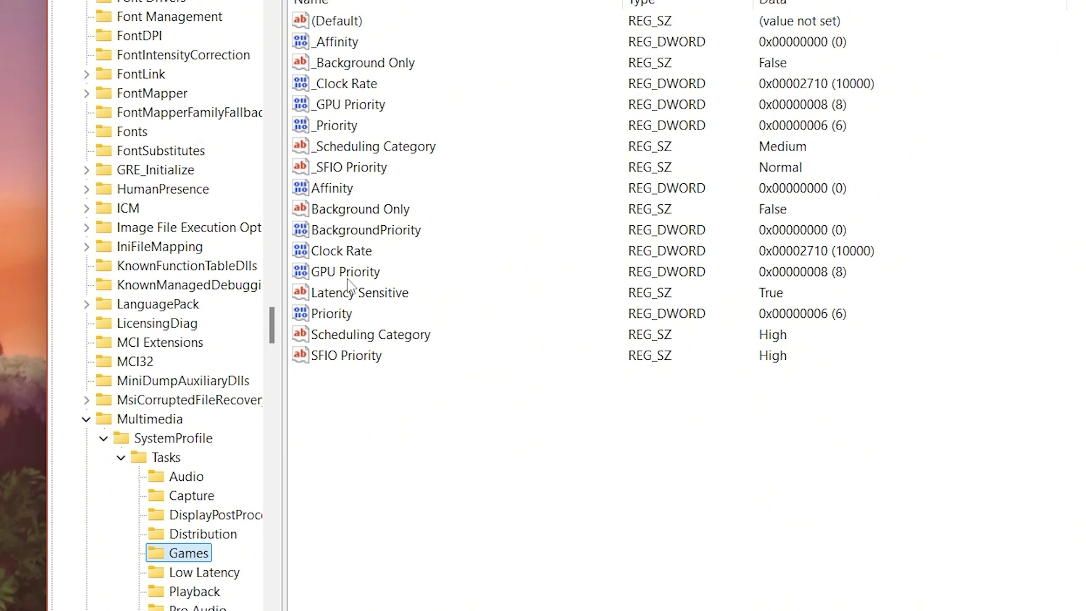
right_click(325, 277)
click(368, 285)
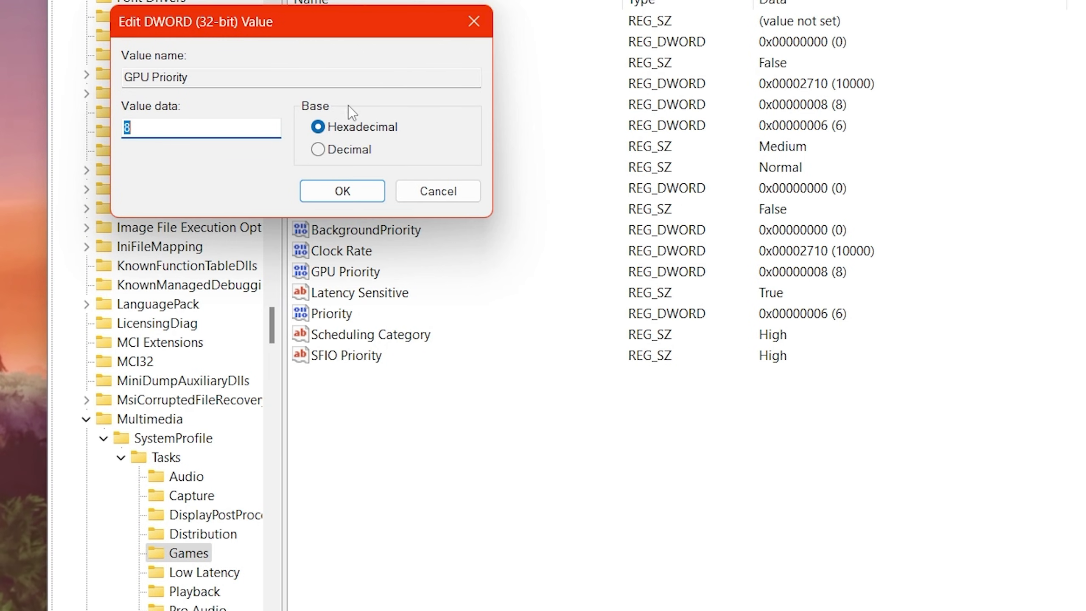
click(347, 193)
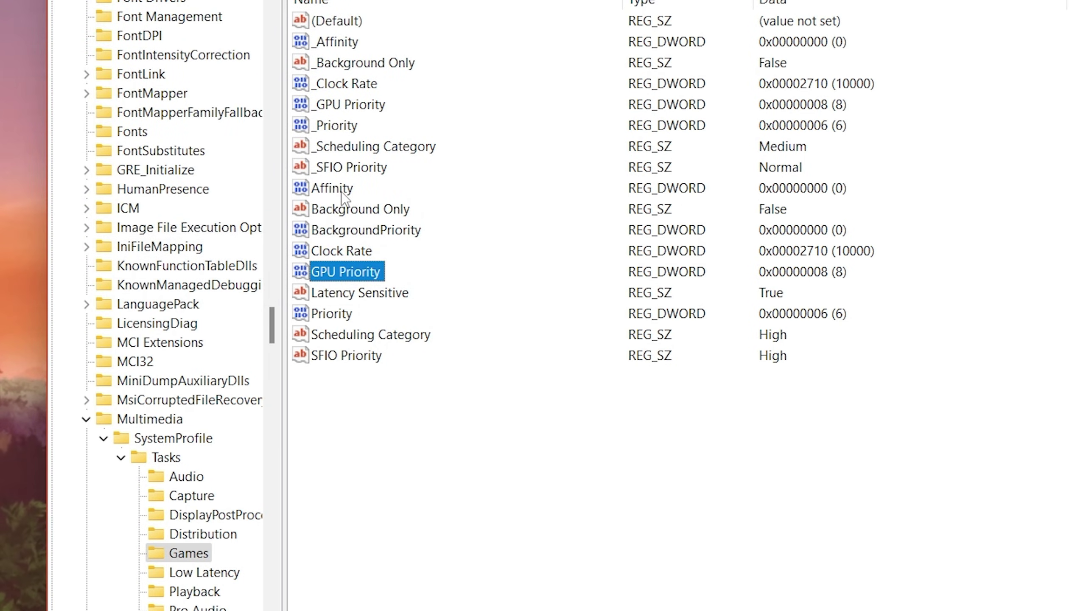
Modify the Priority DWORD in the Games key with value data 6 in hexadecimal and confirm it
right_click(335, 314)
click(397, 328)
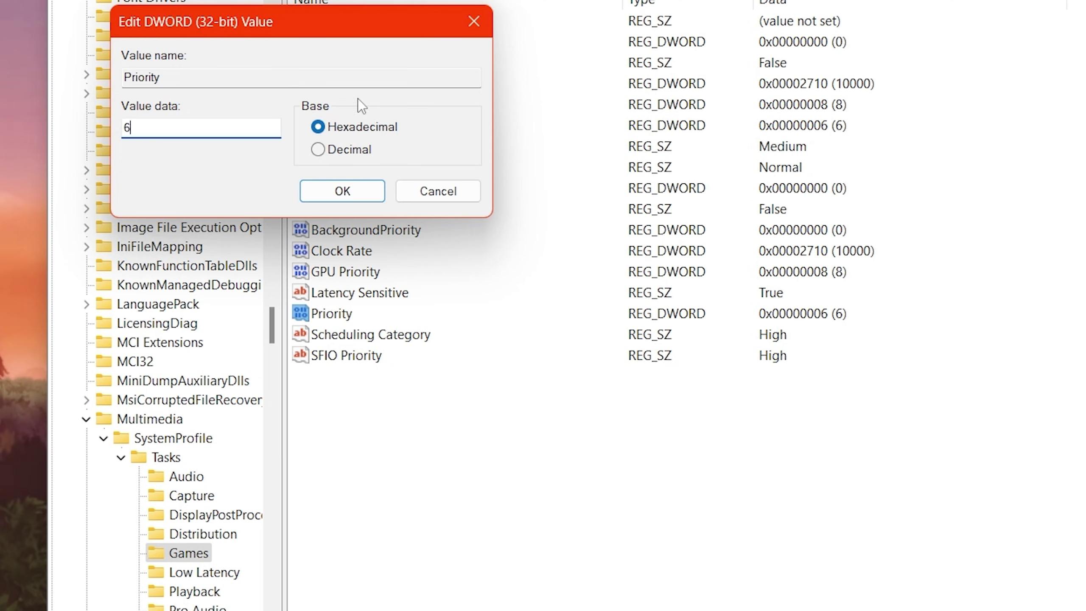
click(327, 192)
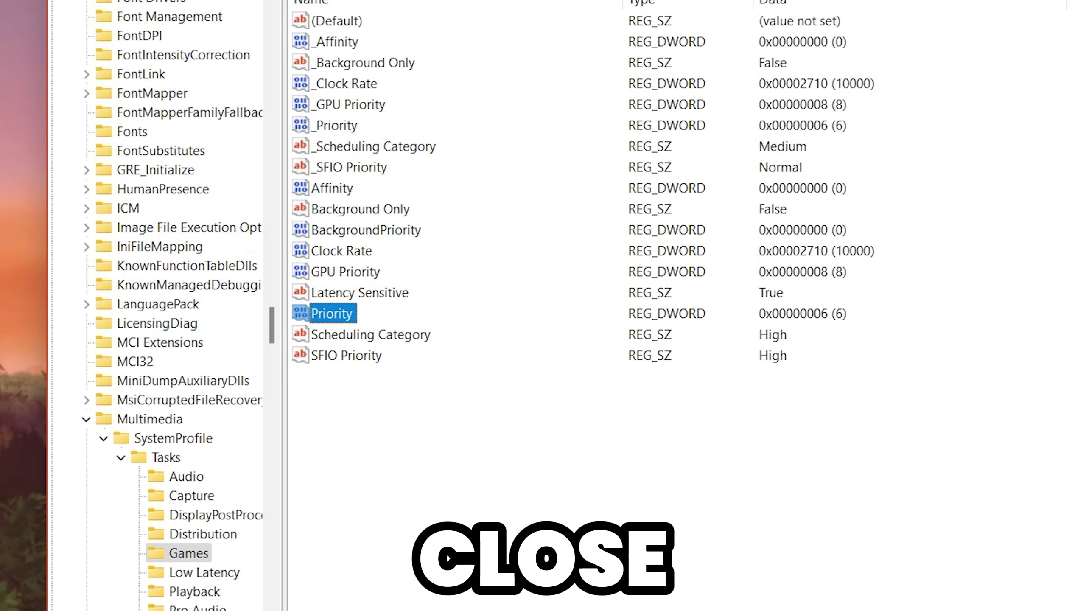